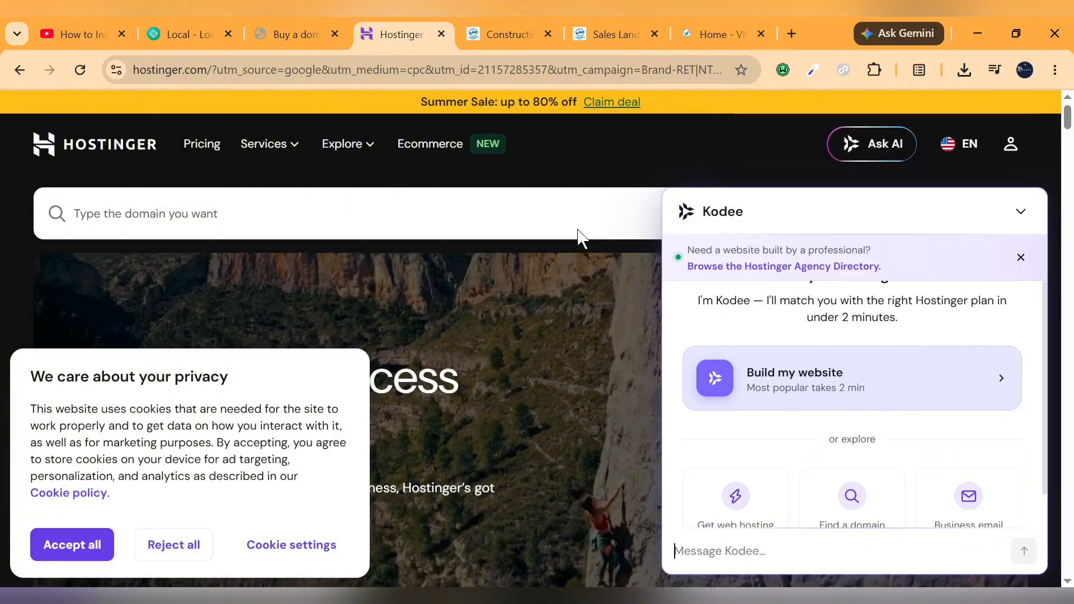
# Switch to the Namecheap website and dismiss its privacy notice
pyautogui.click(297, 34)
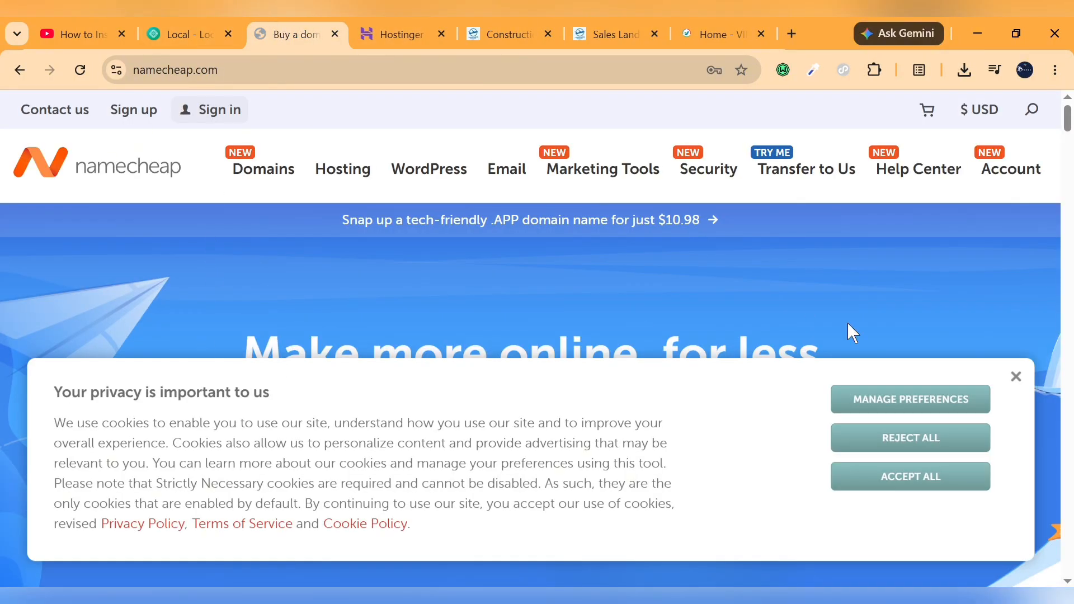
pyautogui.click(1015, 377)
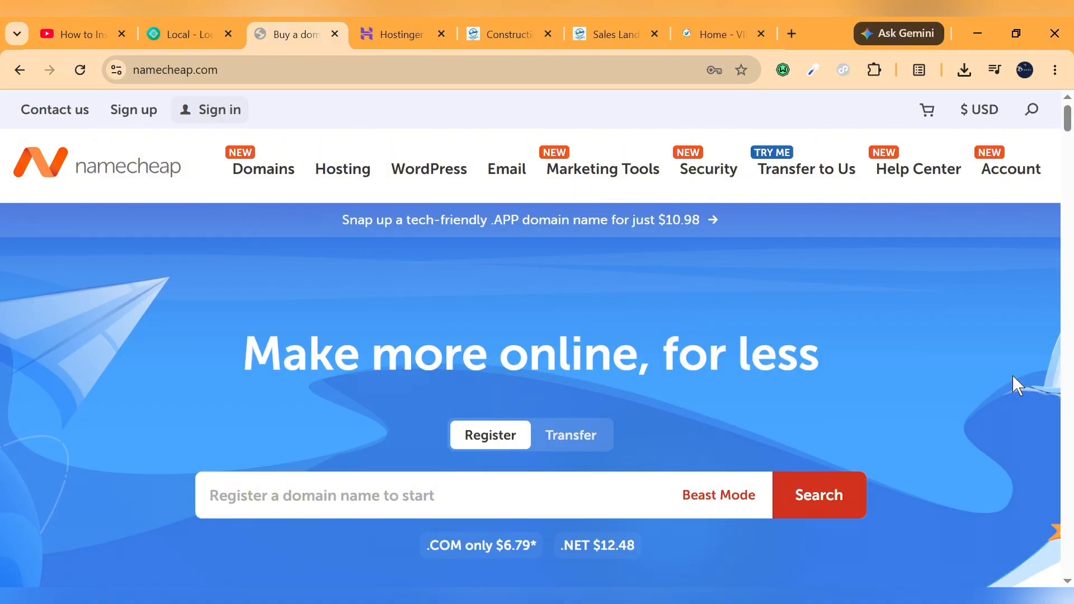
# Download the Local installer from localwp.com and close the download notice
pyautogui.click(187, 23)
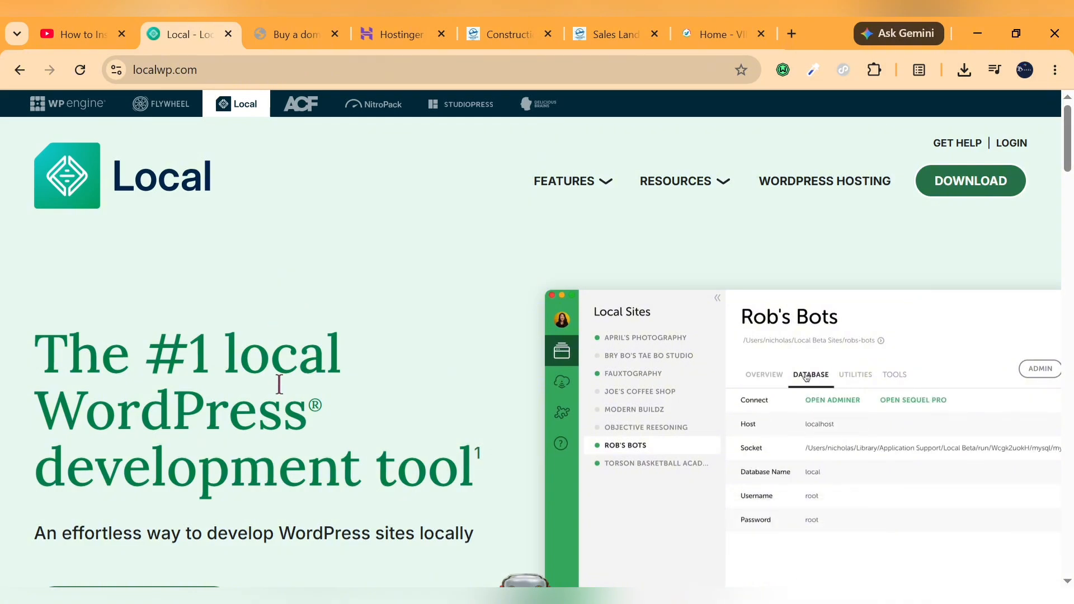
pyautogui.scroll(-2, 283, 382)
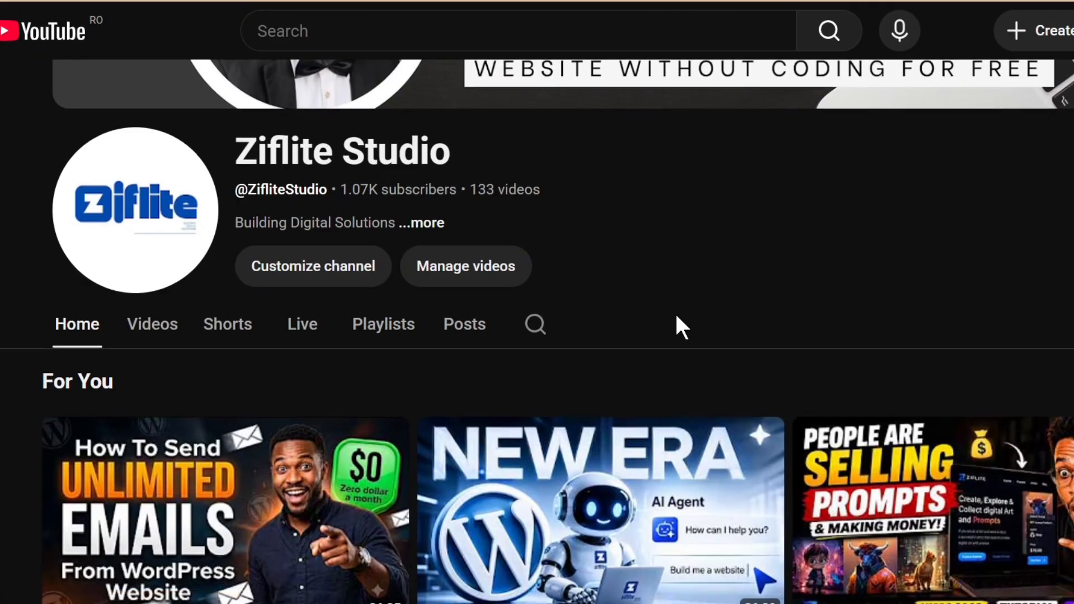
pyautogui.scroll(-5, 676, 319)
pyautogui.scroll(-2, 679, 324)
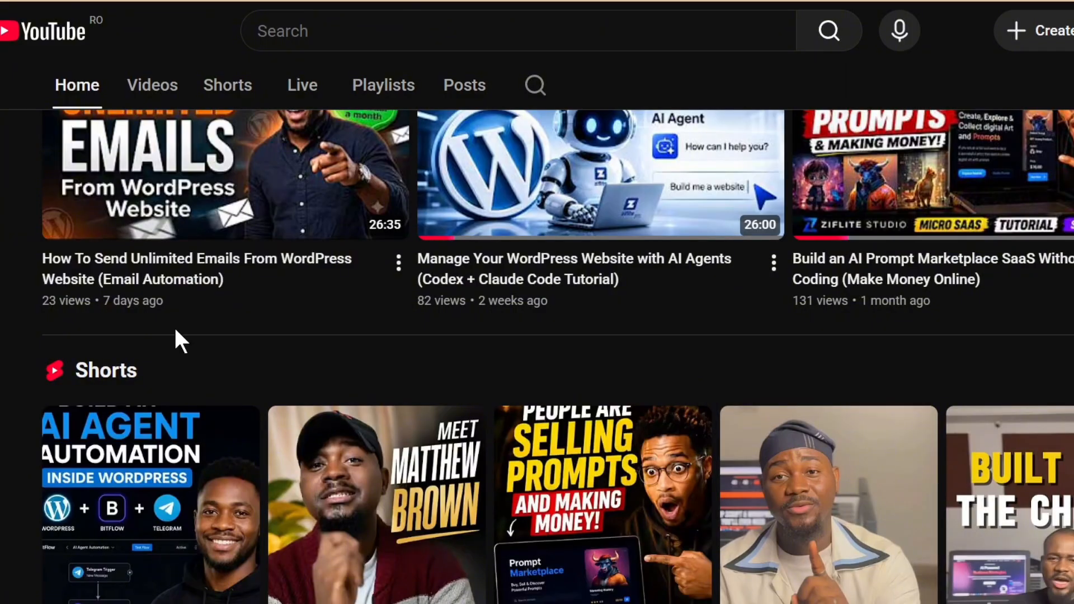
pyautogui.scroll(-3, 174, 328)
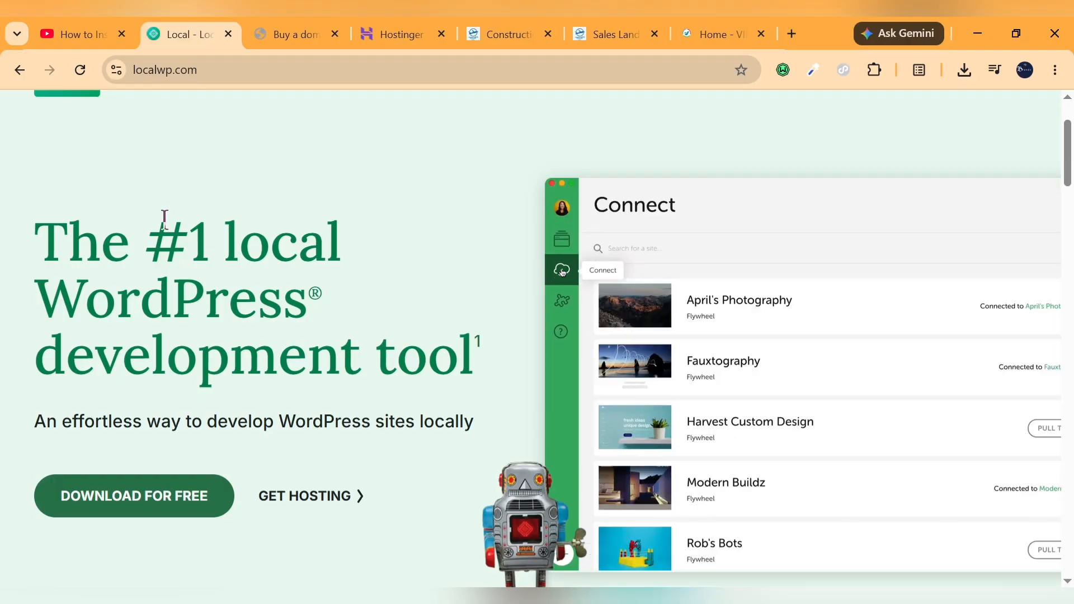
pyautogui.scroll(2, 165, 221)
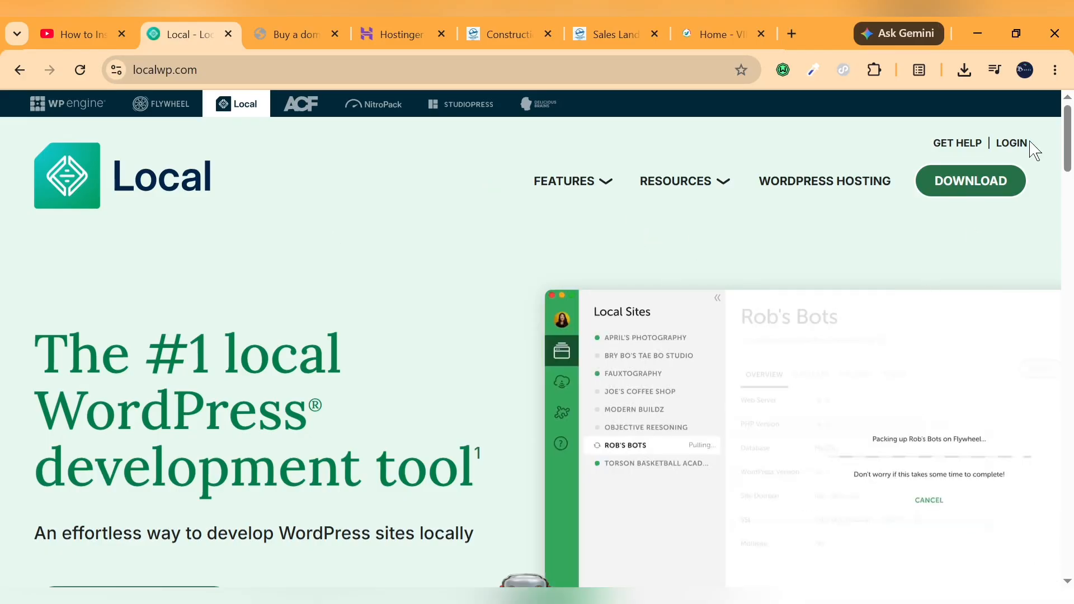
pyautogui.click(982, 185)
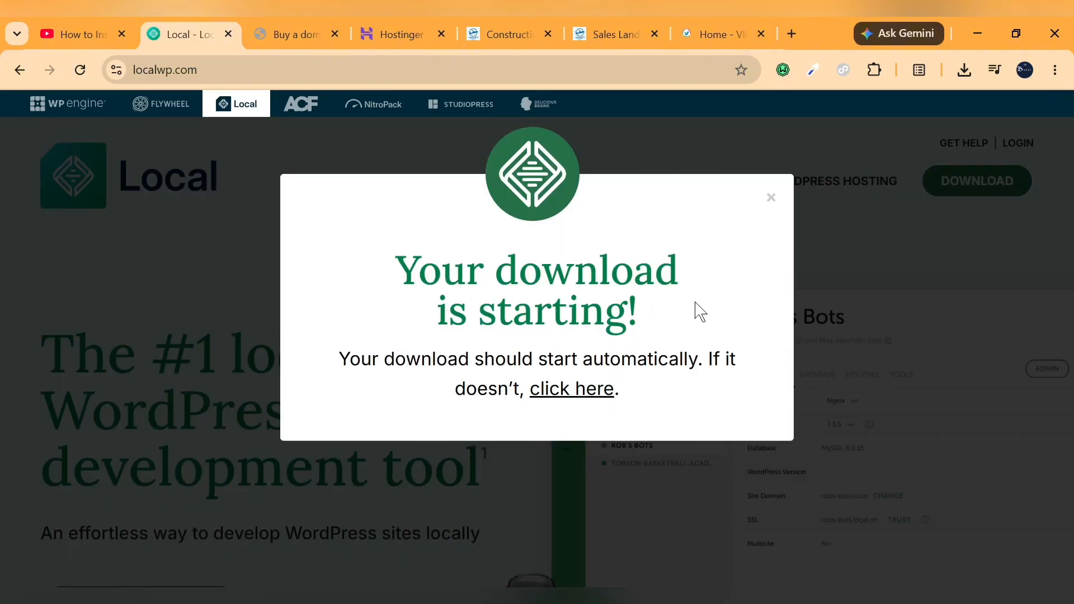
pyautogui.click(771, 199)
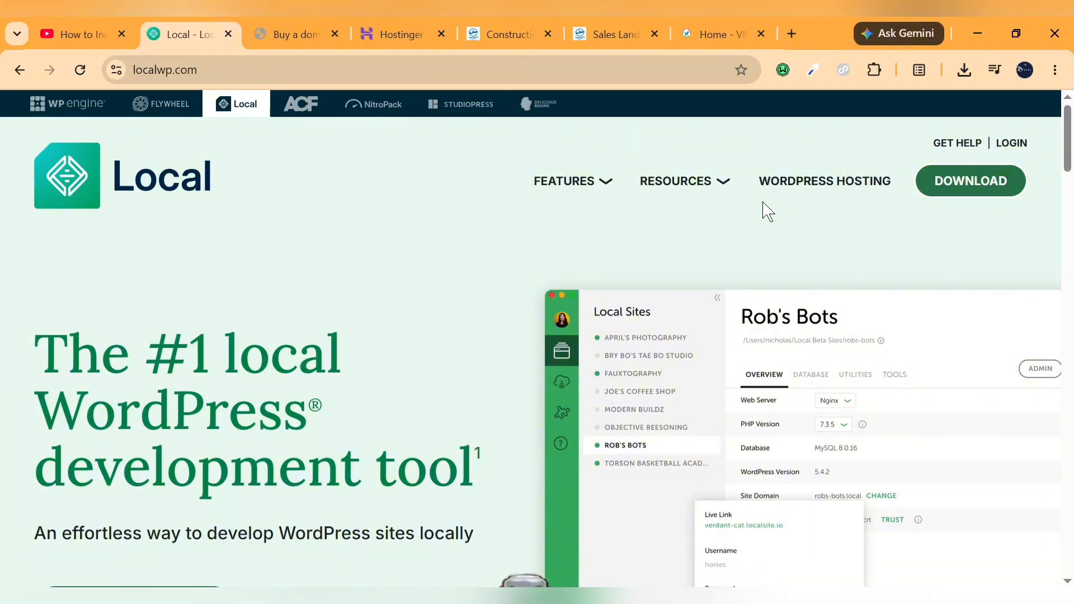
# Run the downloaded installer local-10.1.1-windows.exe and minimize the browser window
pyautogui.scroll(-4, 470, 465)
pyautogui.scroll(-10, 469, 464)
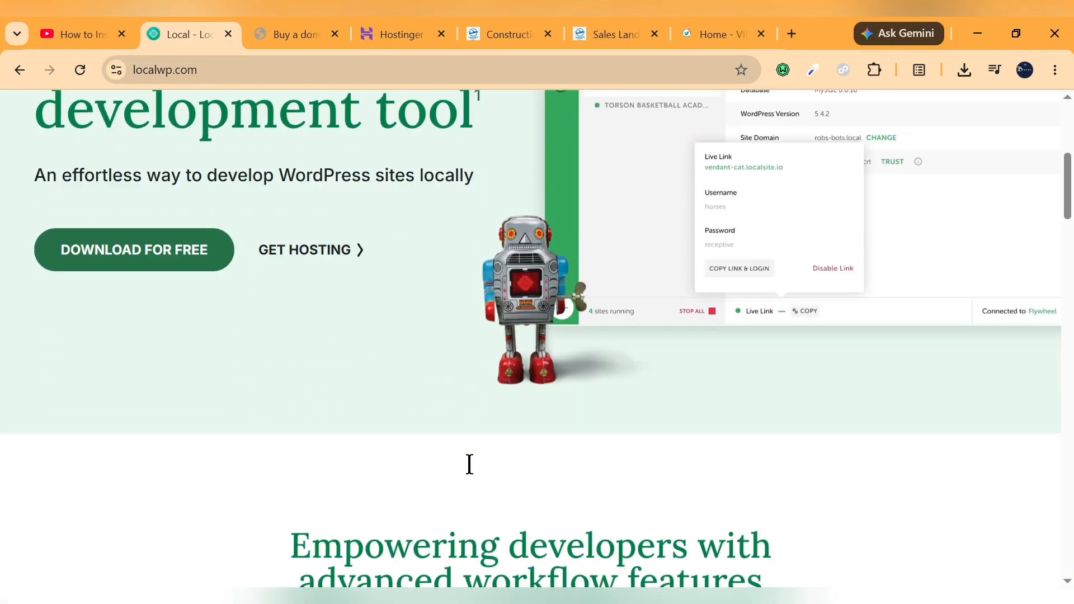
pyautogui.scroll(14, 469, 465)
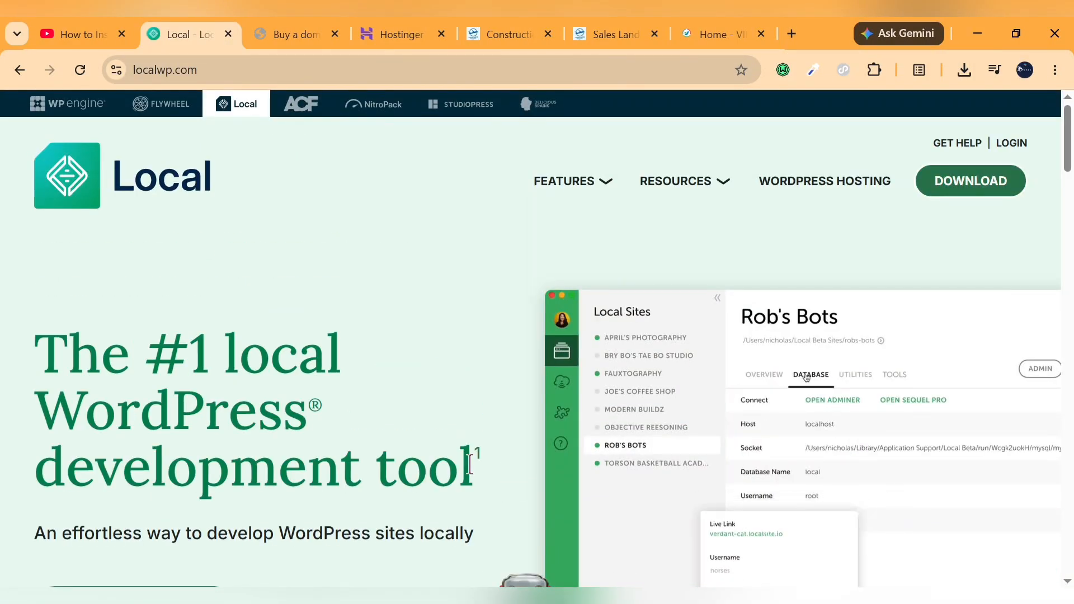
pyautogui.click(963, 73)
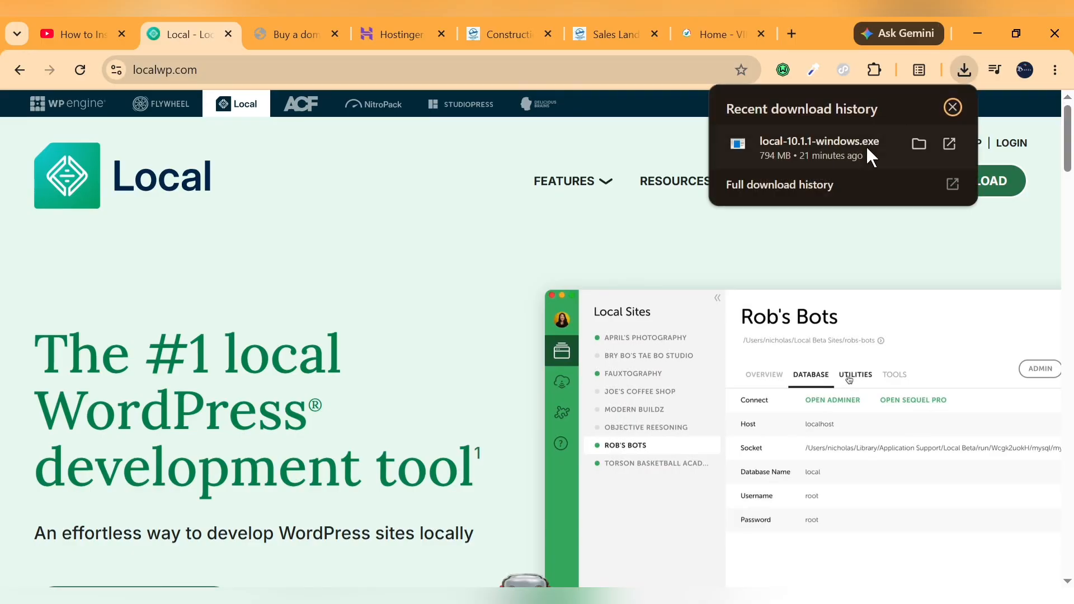
pyautogui.click(836, 154)
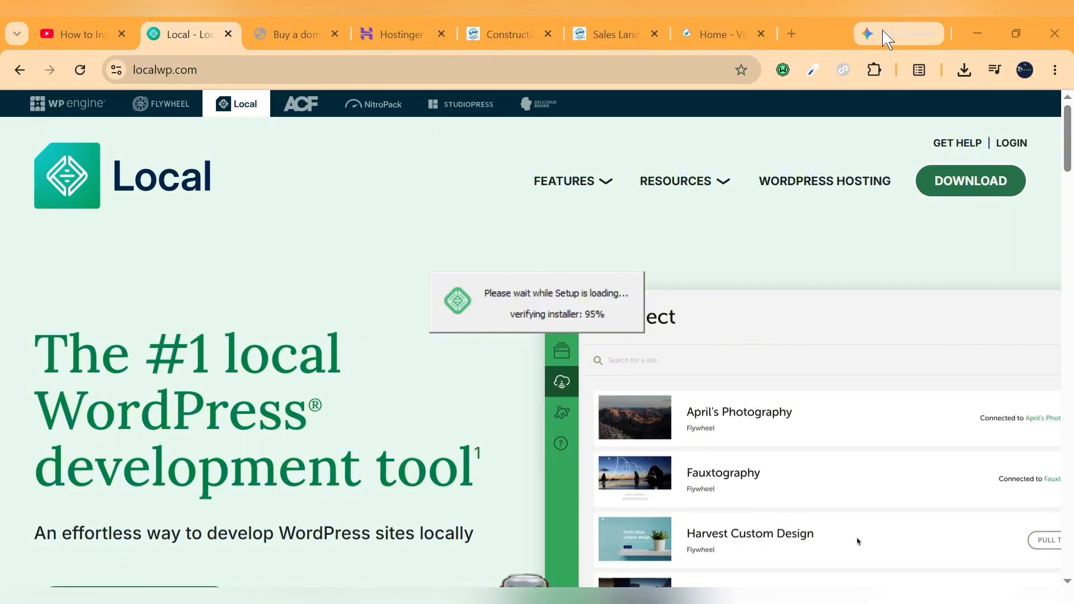
pyautogui.click(986, 21)
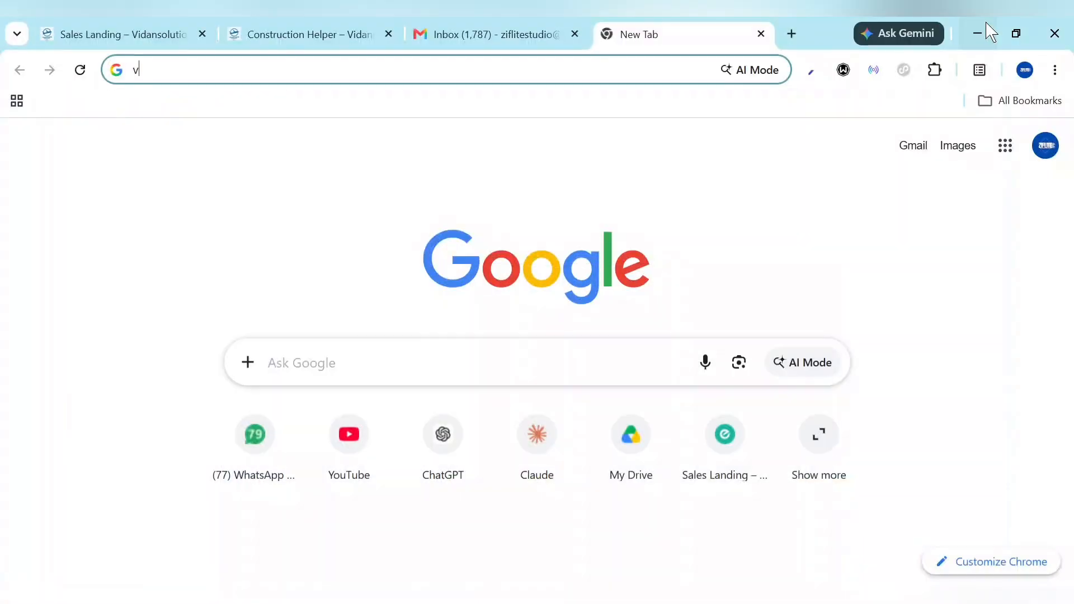
pyautogui.click(987, 25)
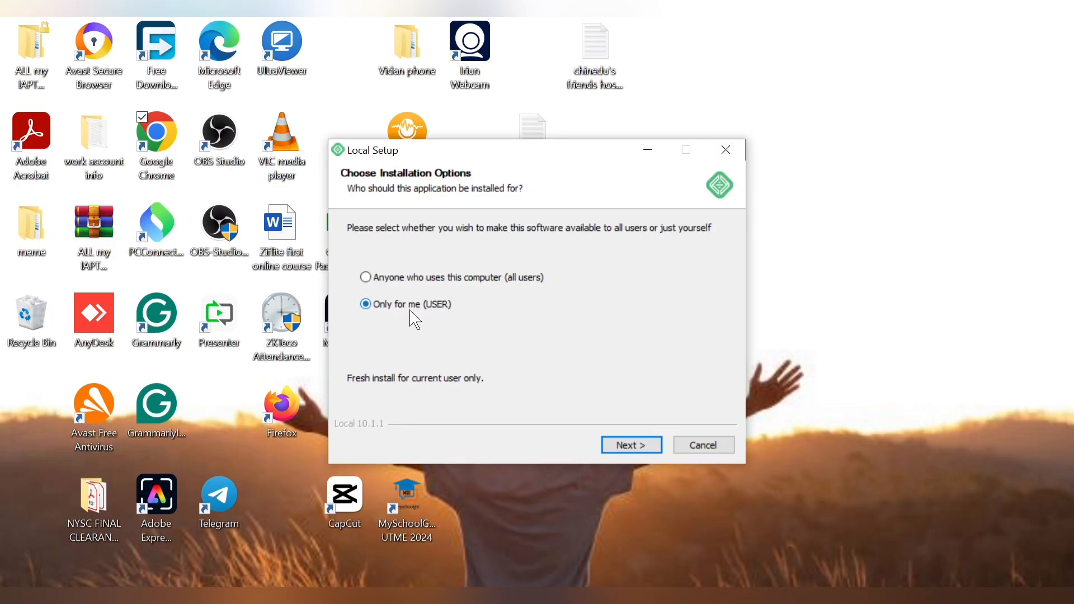
# Install Local only for the current user in the default destination folder, and finish setup with Run Local enabled
pyautogui.click(631, 451)
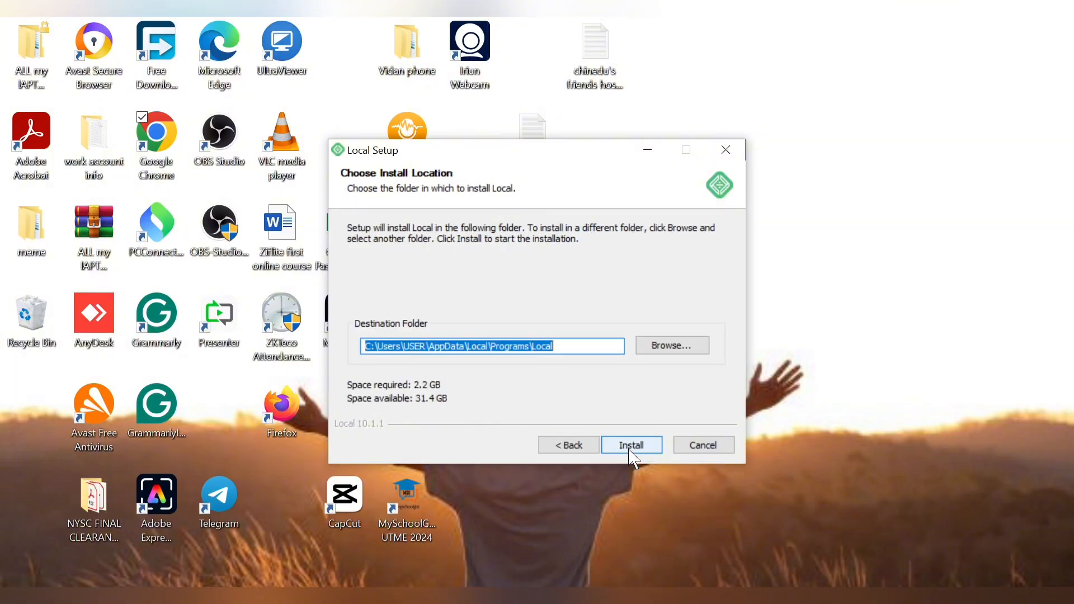
pyautogui.click(632, 451)
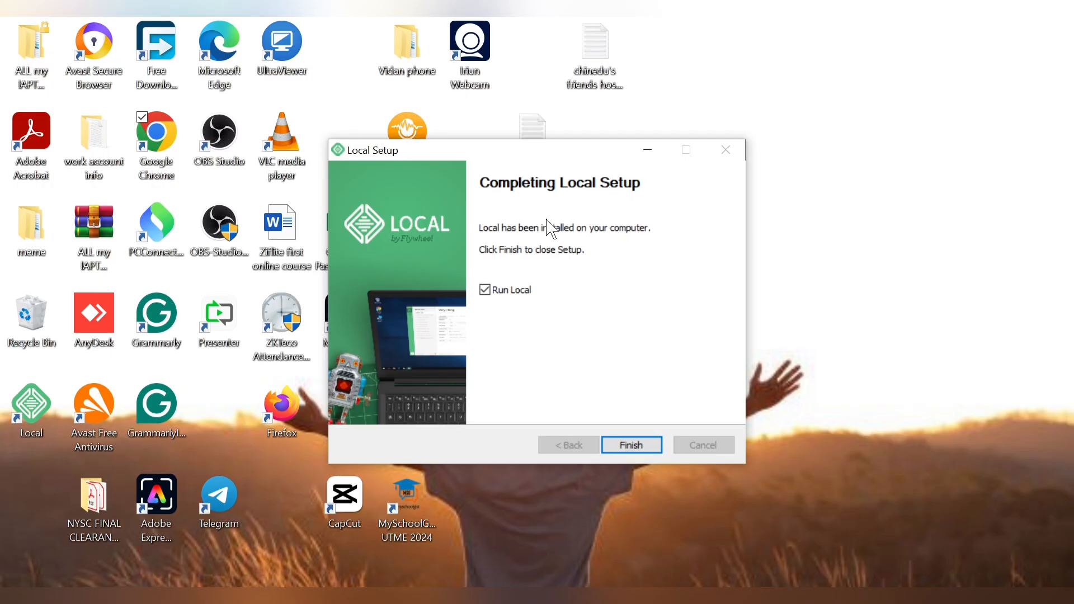
pyautogui.click(631, 446)
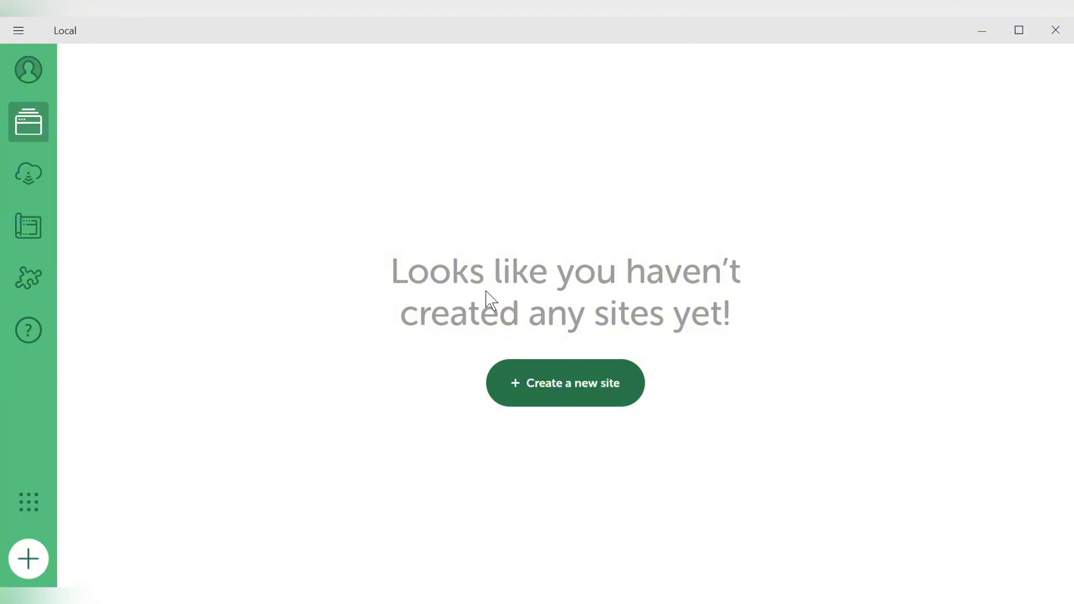
# Start creating a new WordPress site in Local using the Create a new site option
pyautogui.click(557, 385)
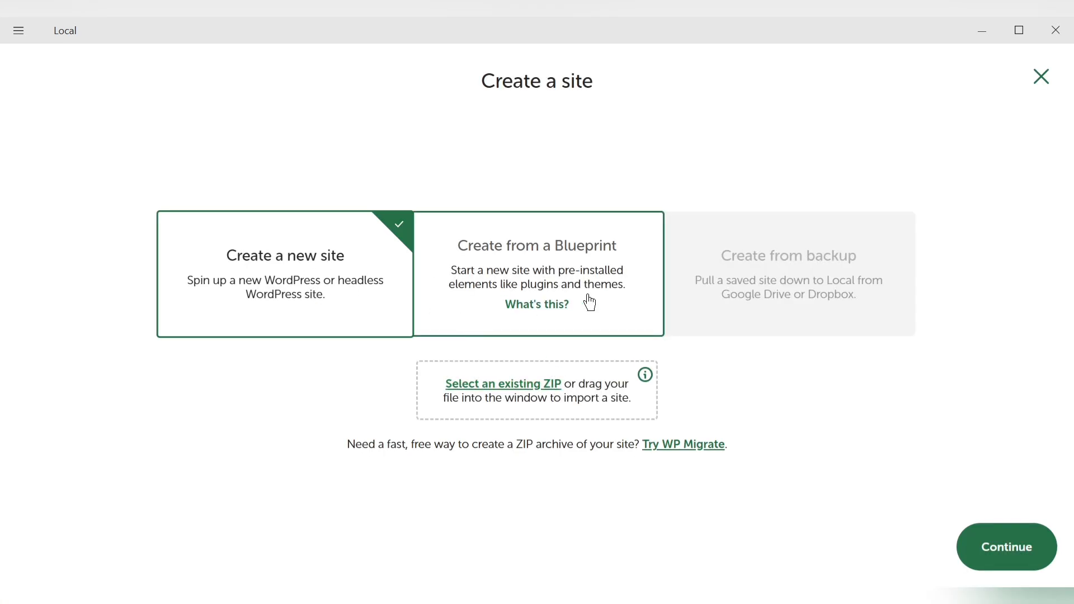
pyautogui.click(1027, 556)
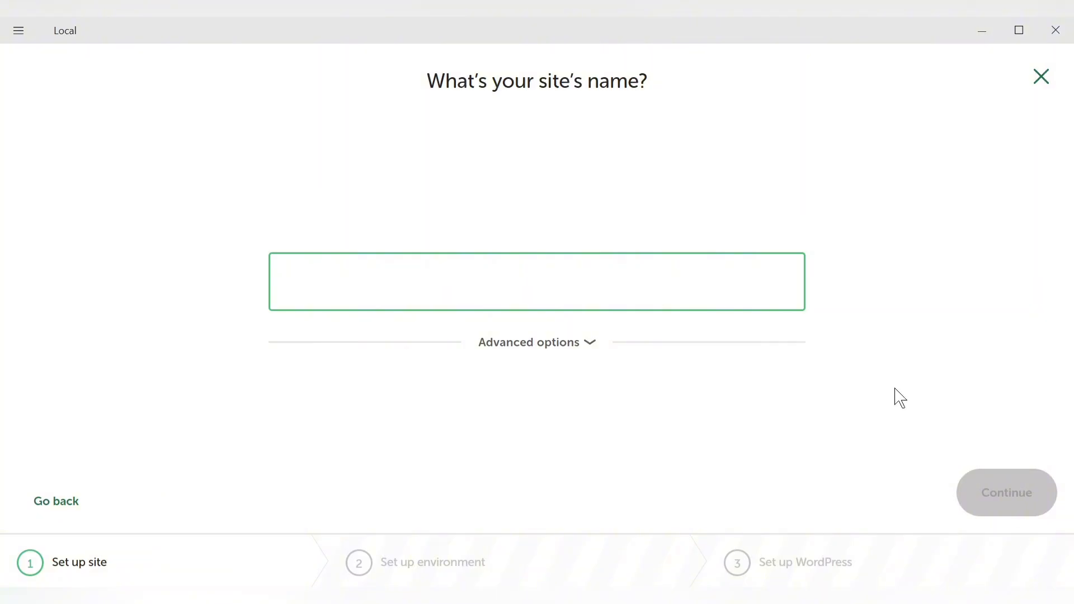
# Try to continue with ziflite as the site's name
pyautogui.write('zifl')
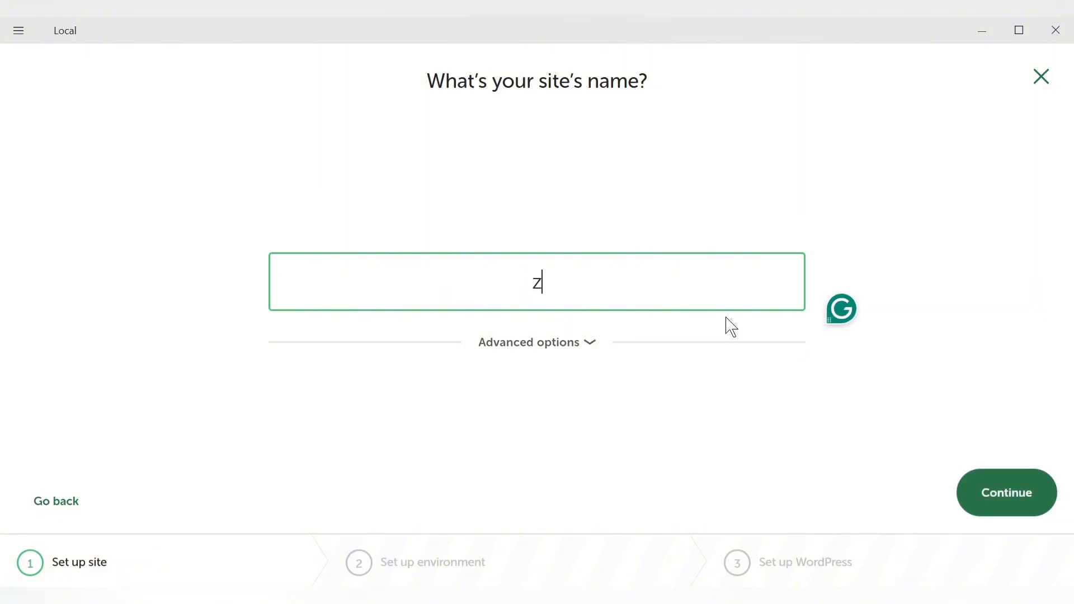
pyautogui.write('ite')
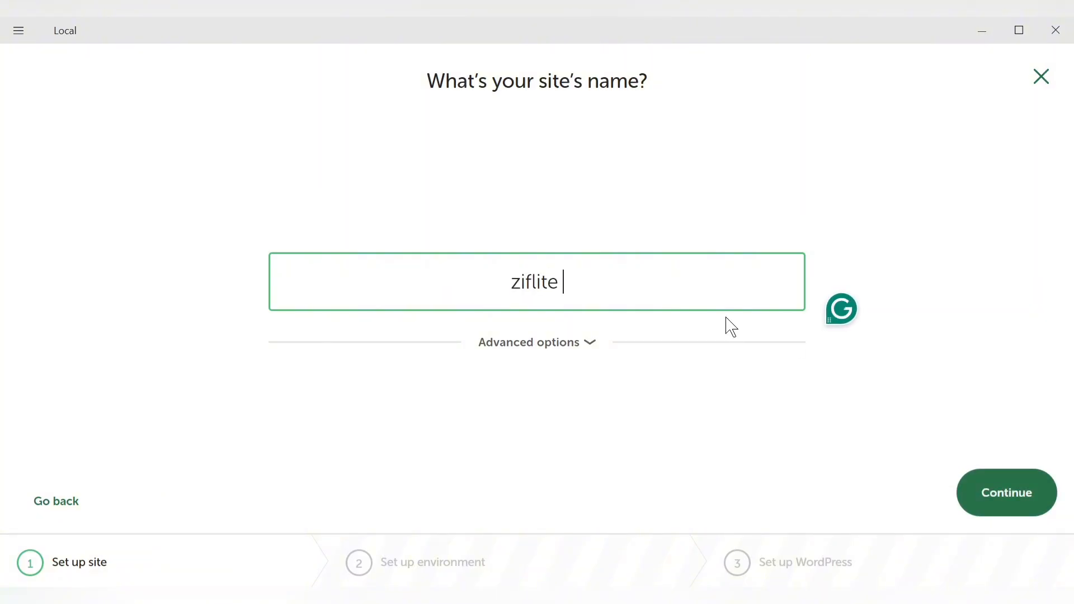
pyautogui.click(1013, 493)
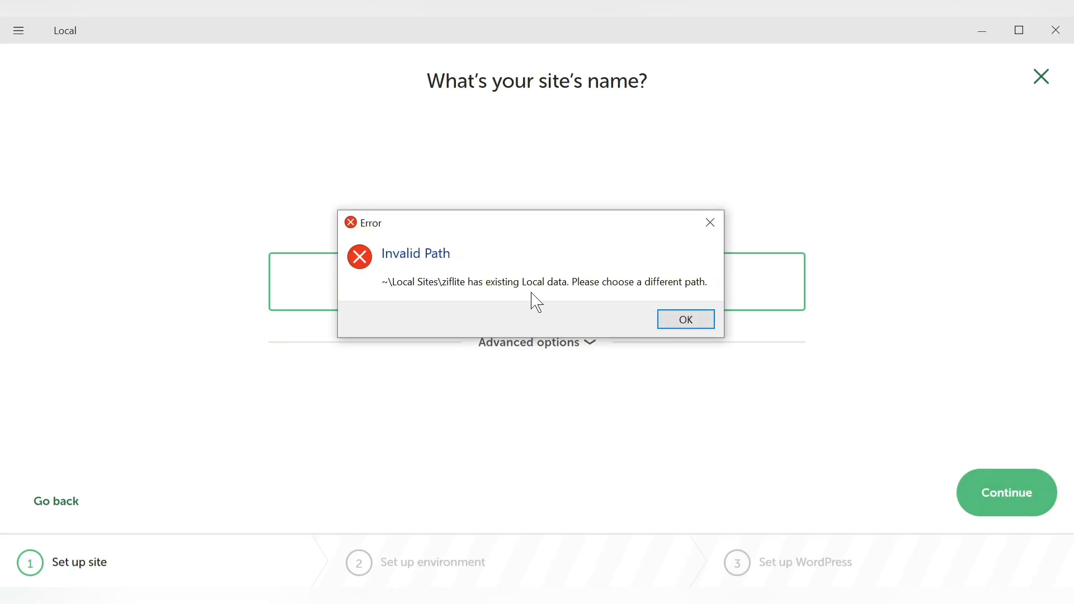
pyautogui.click(711, 223)
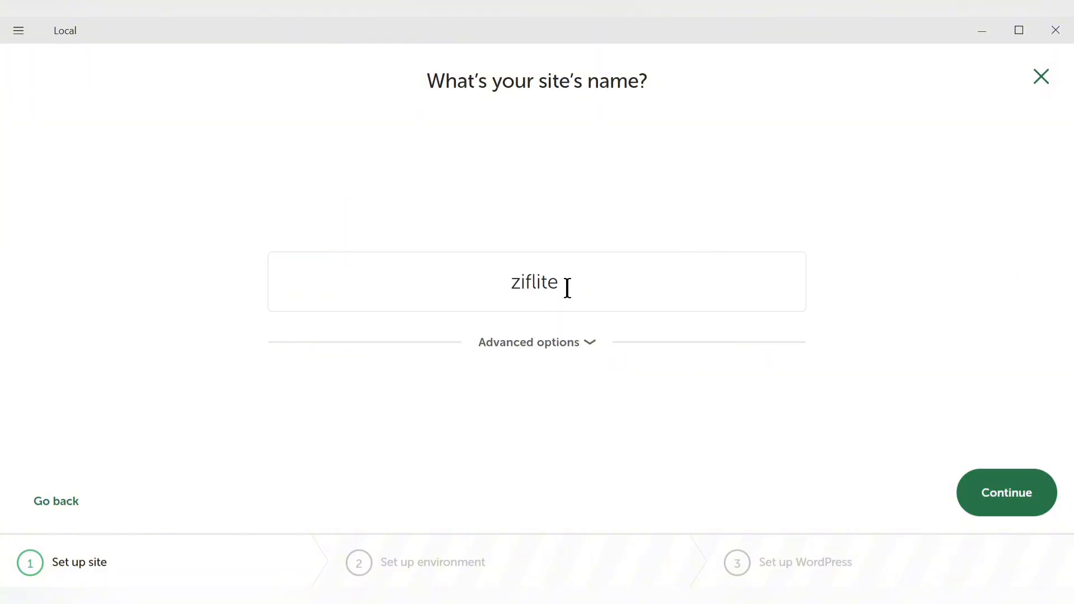
# Name the site Akux with the default local domain and path, and accept the Preferred environment
pyautogui.click(568, 288)
pyautogui.doubleClick(567, 289)
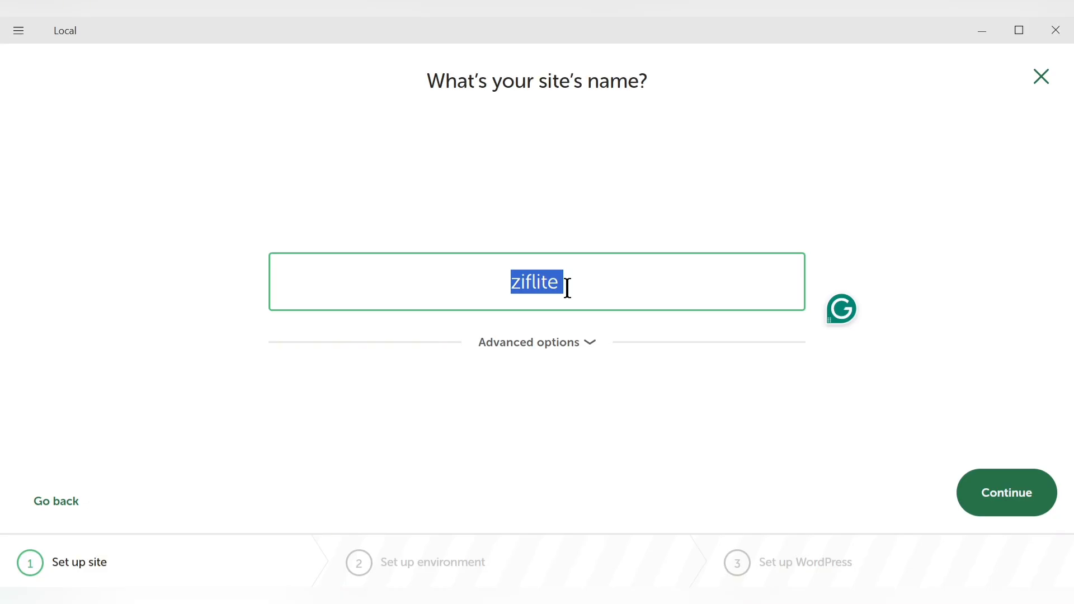
pyautogui.write('Akux')
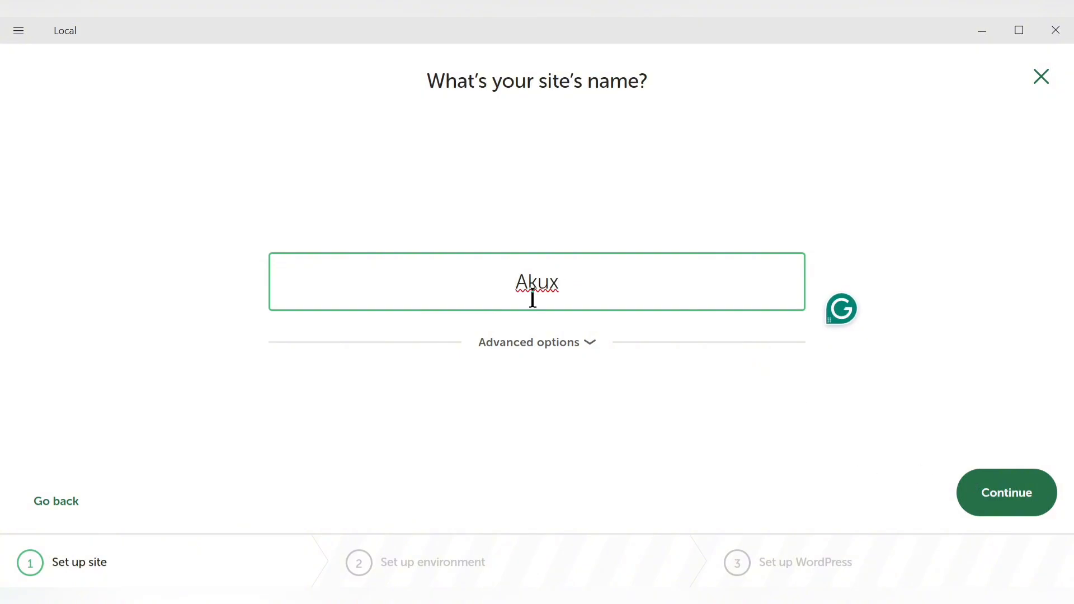
pyautogui.click(570, 343)
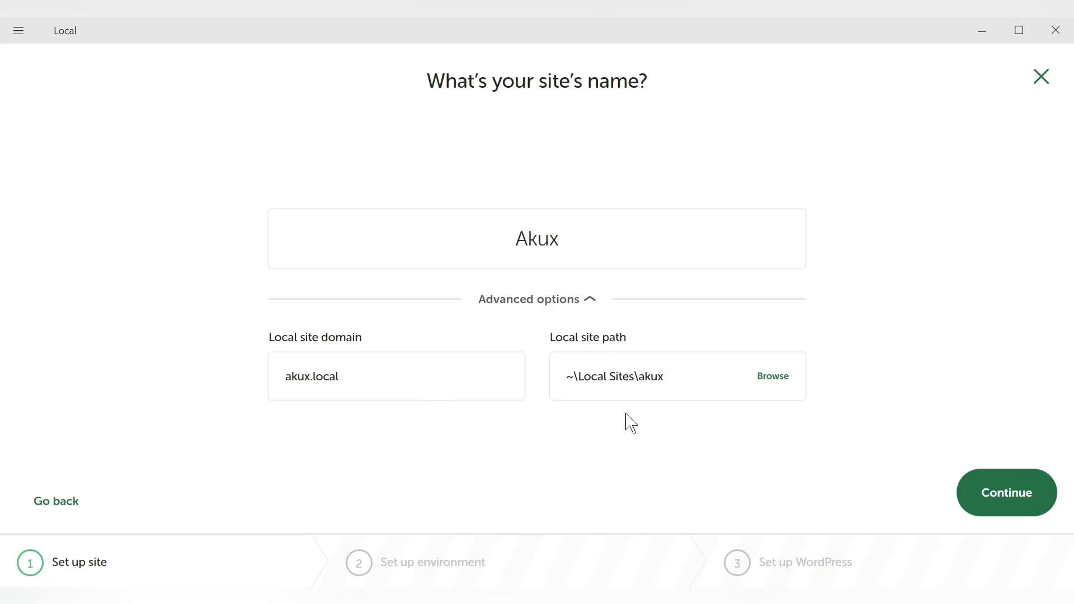
pyautogui.click(1001, 513)
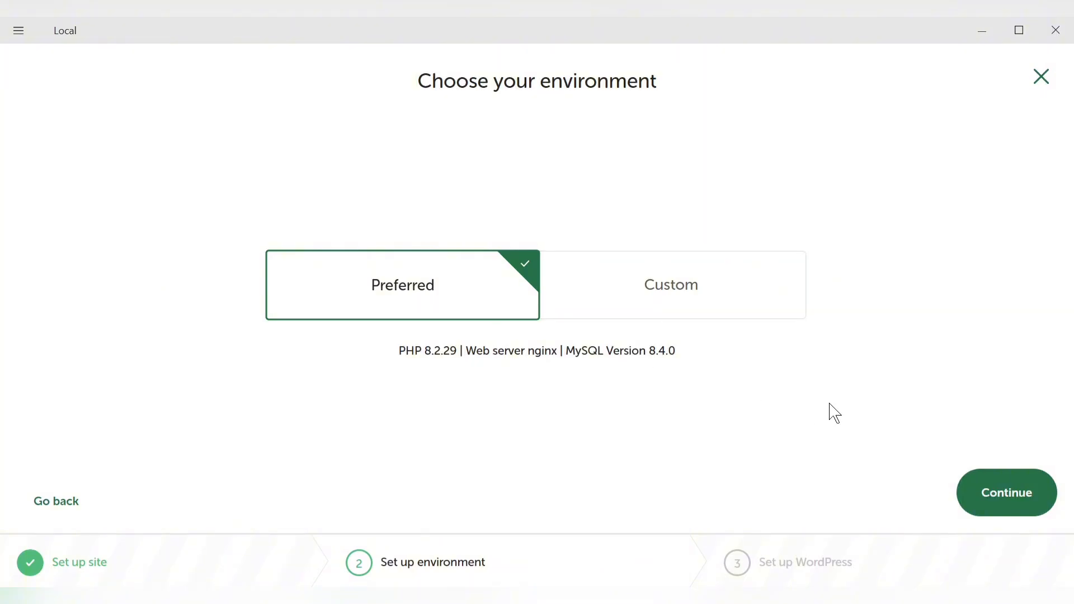
pyautogui.click(1023, 502)
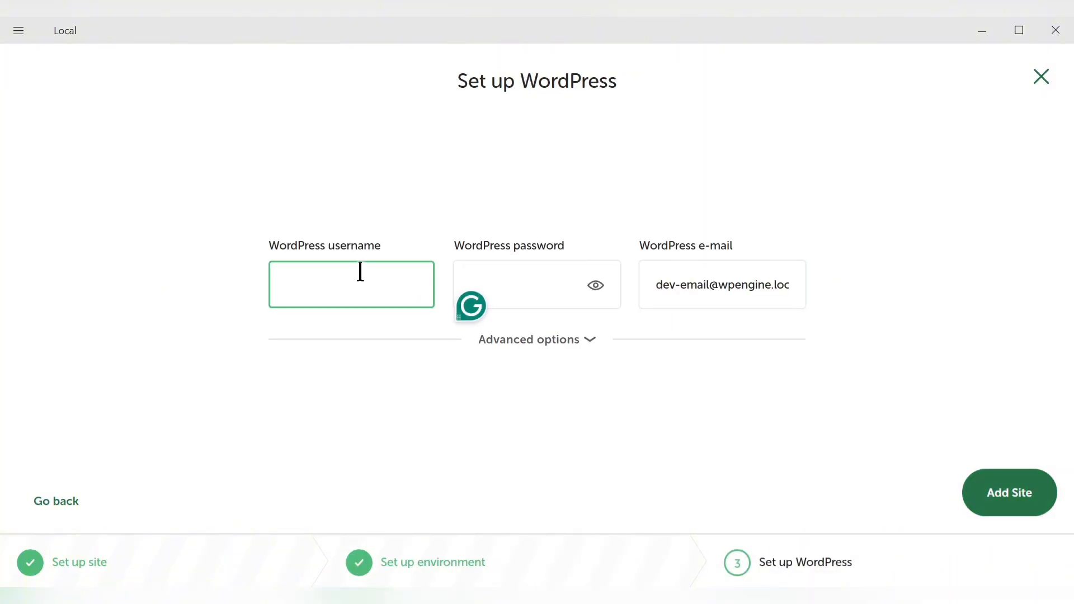
# Set the WordPress username to admin and enter the WordPress password
pyautogui.write('user')
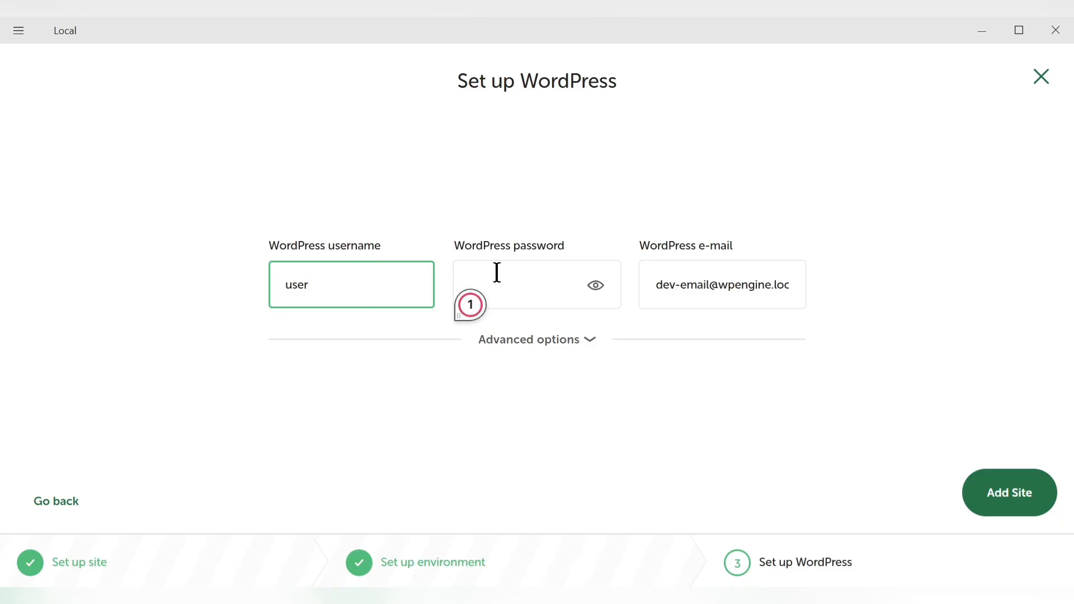
pyautogui.click(497, 273)
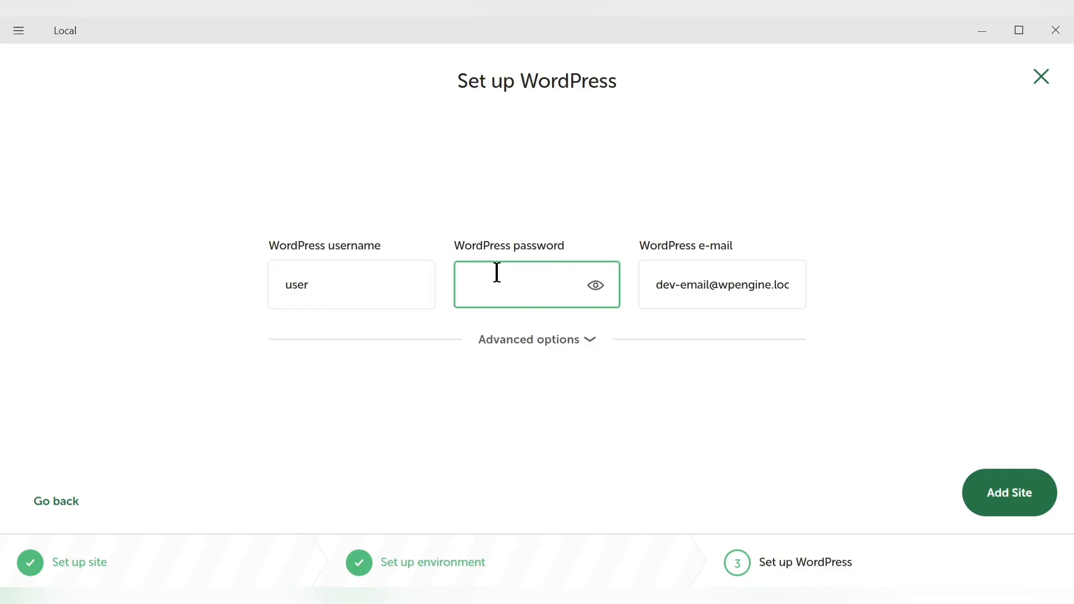
pyautogui.doubleClick(346, 297)
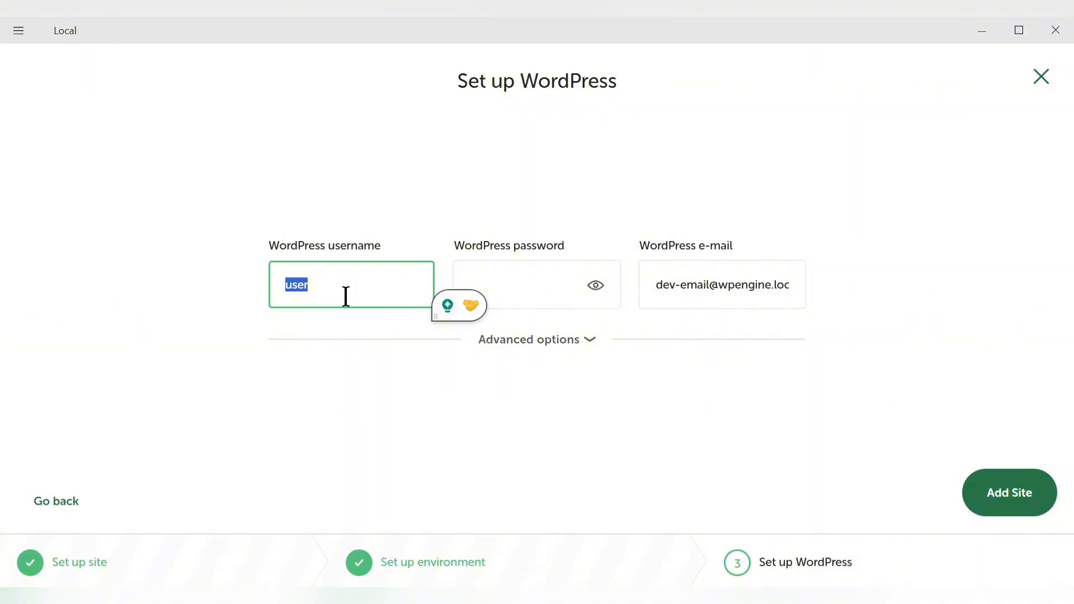
pyautogui.write('admin')
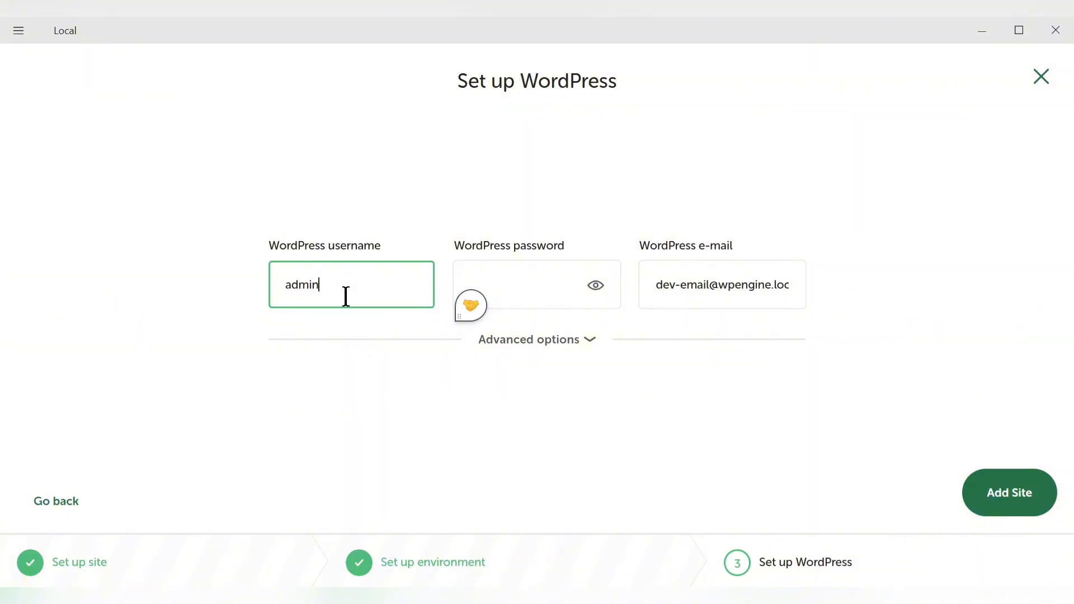
pyautogui.hotkey('ctrl', 'a')
pyautogui.hotkey('ctrl', 'c')
pyautogui.click(540, 281)
pyautogui.hotkey('ctrl', 'v')
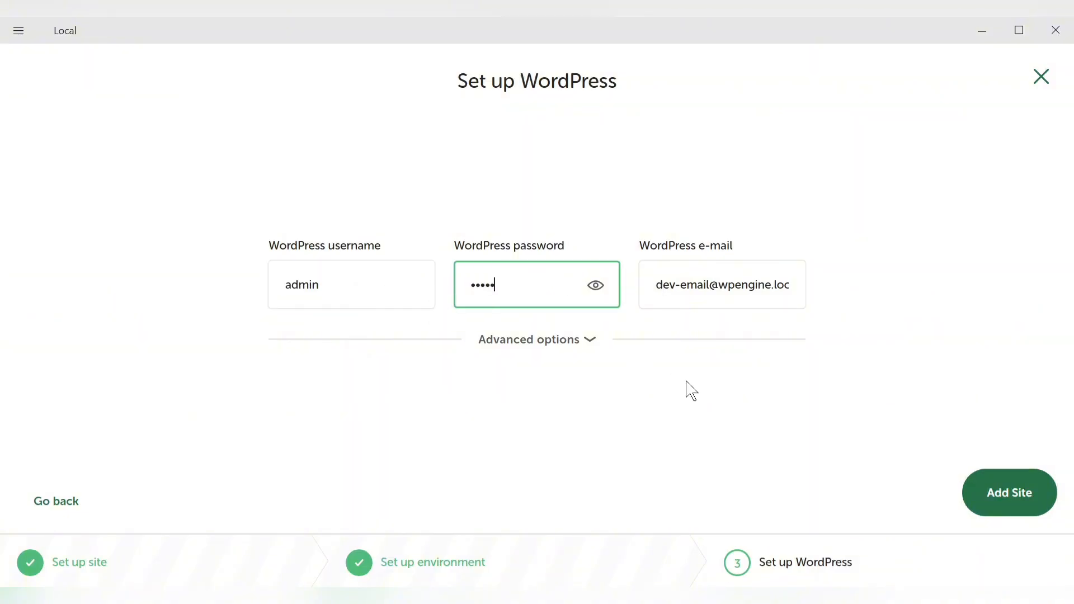
# Keep the language as English (United States) and Multisite as No in the advanced options, and add the site
pyautogui.click(585, 339)
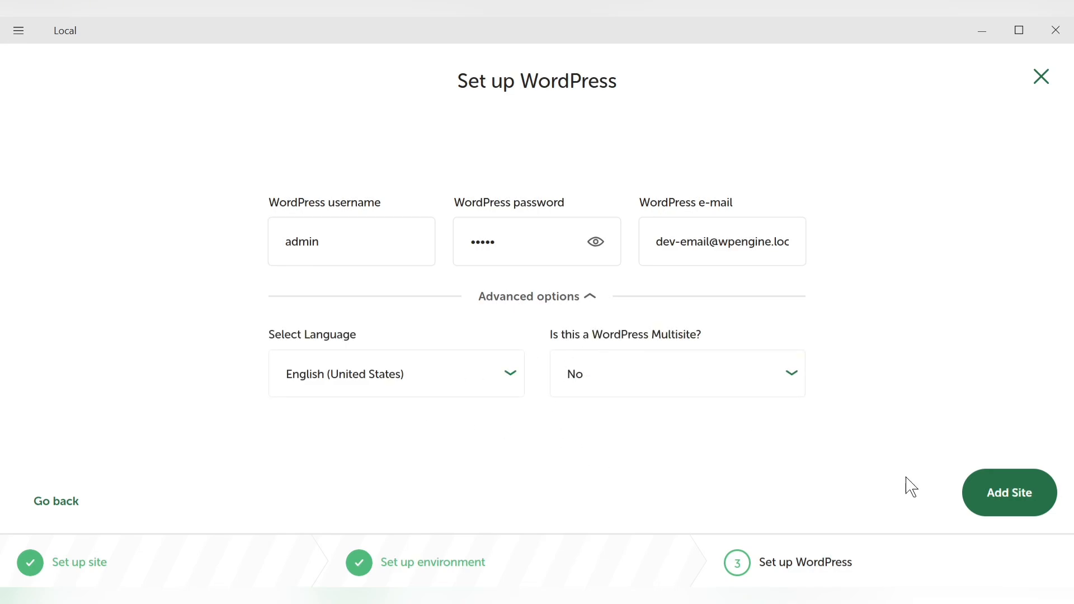
pyautogui.click(1004, 491)
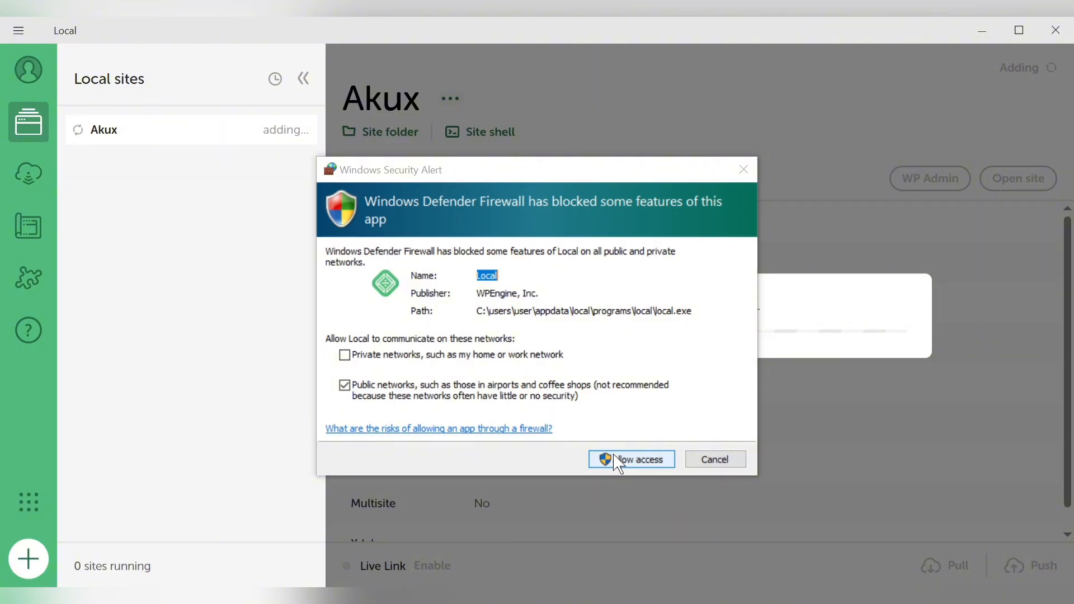
# Allow Local, mailpit and nginx through Windows Defender Firewall on public networks so the Akux site can be provisioned
pyautogui.click(627, 461)
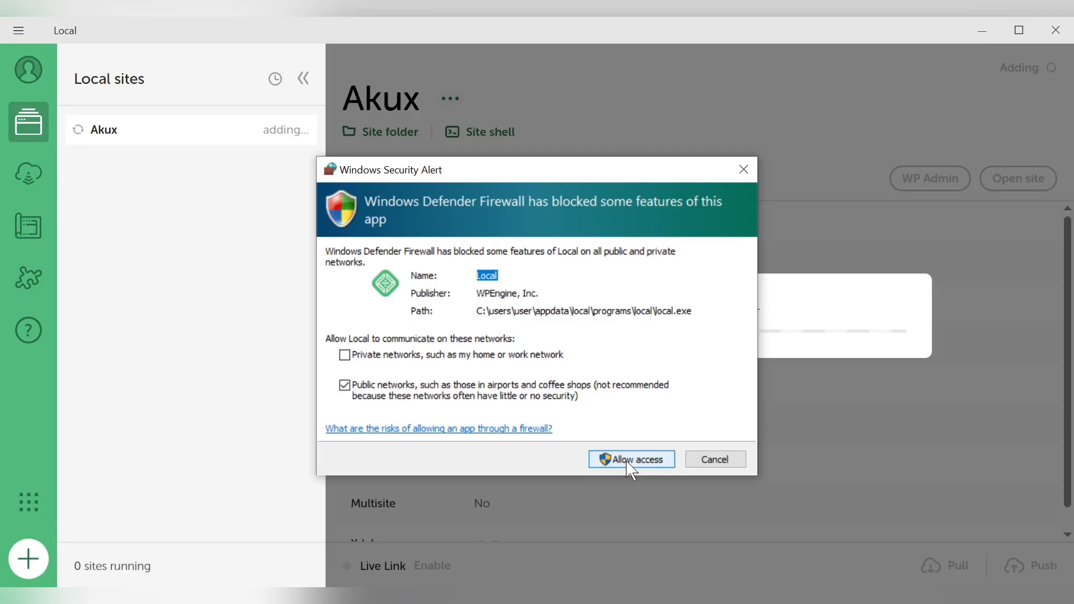
pyautogui.click(631, 468)
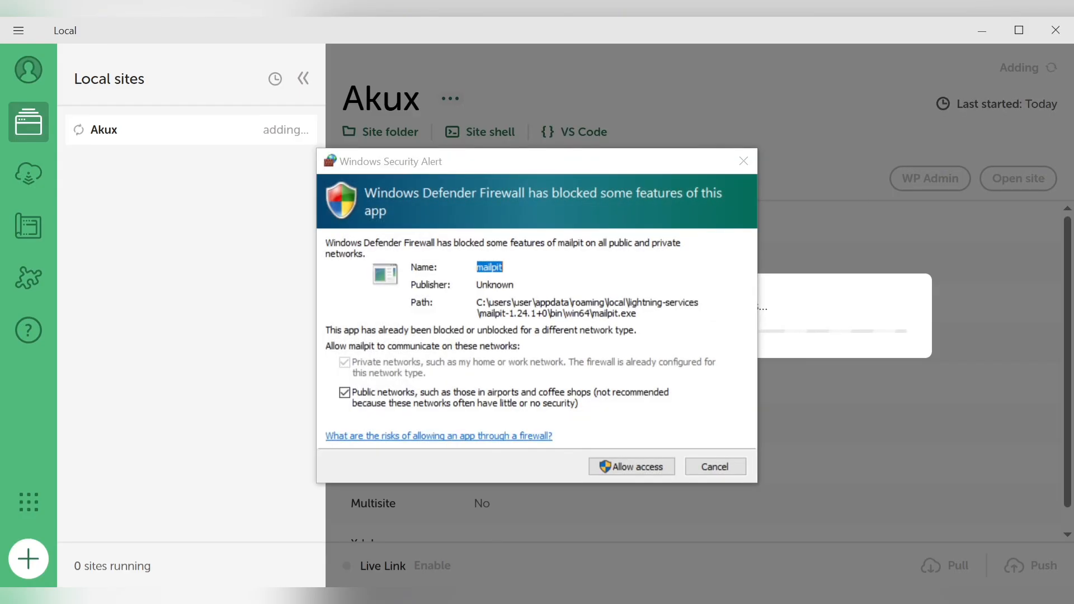
pyautogui.click(636, 472)
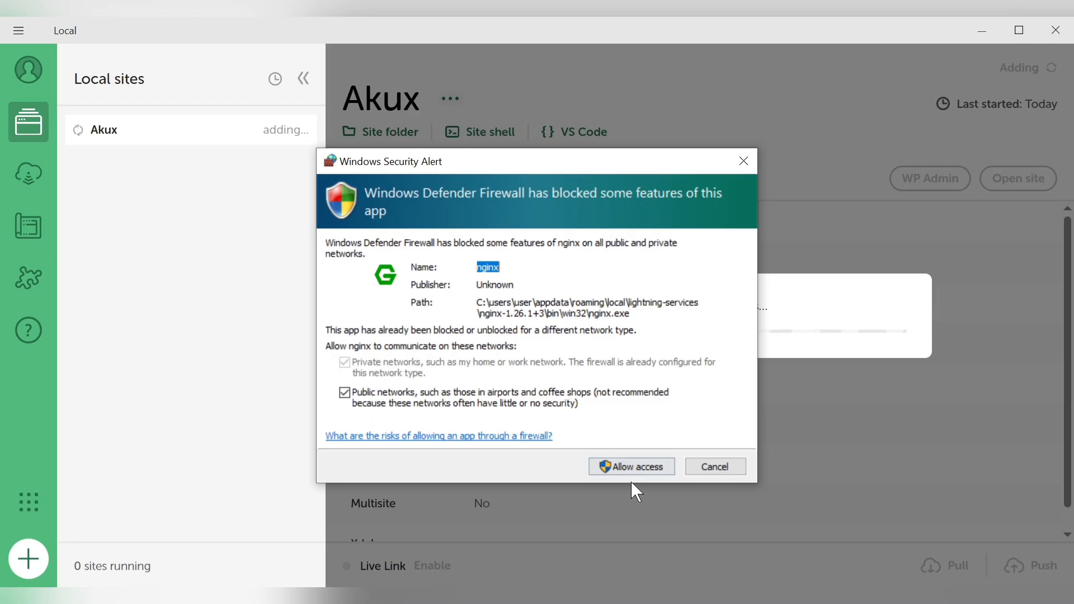
pyautogui.click(639, 466)
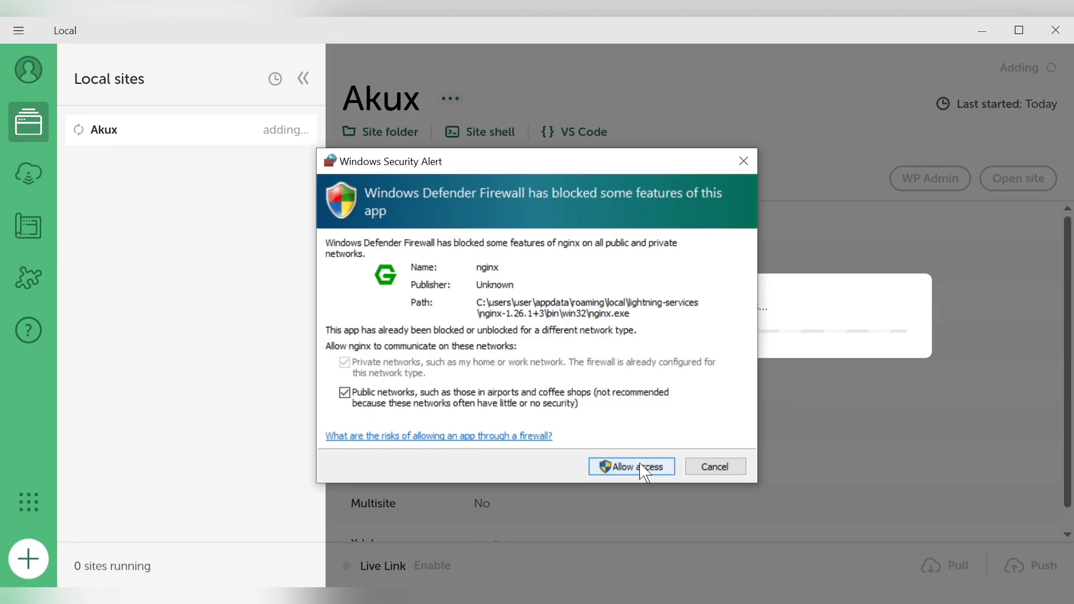
pyautogui.click(641, 468)
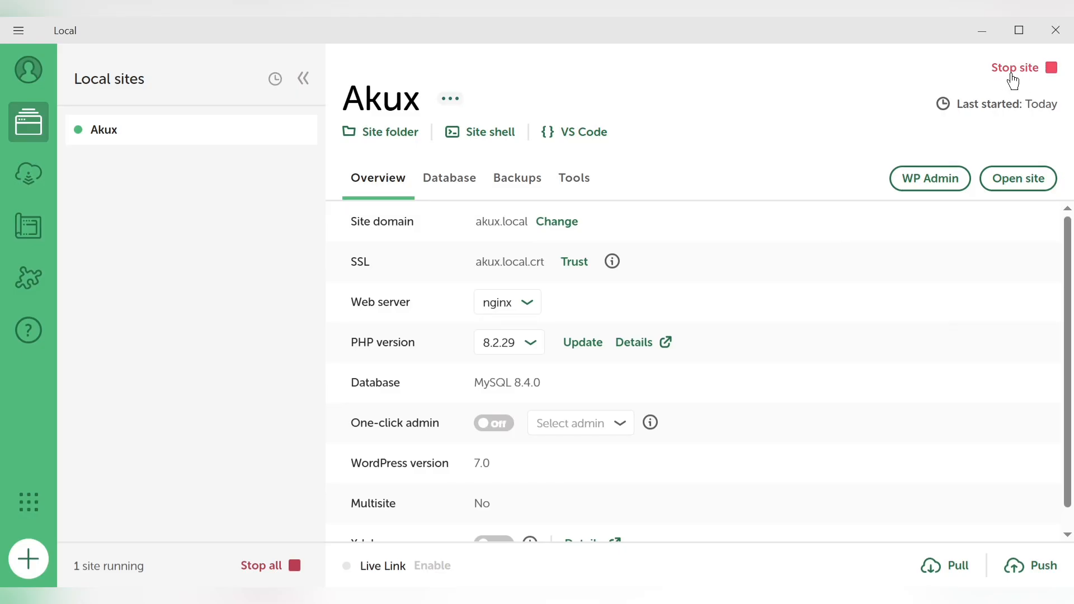
# Open the Akux site's WordPress admin from Local and log in with the username admin and the account password
pyautogui.click(921, 181)
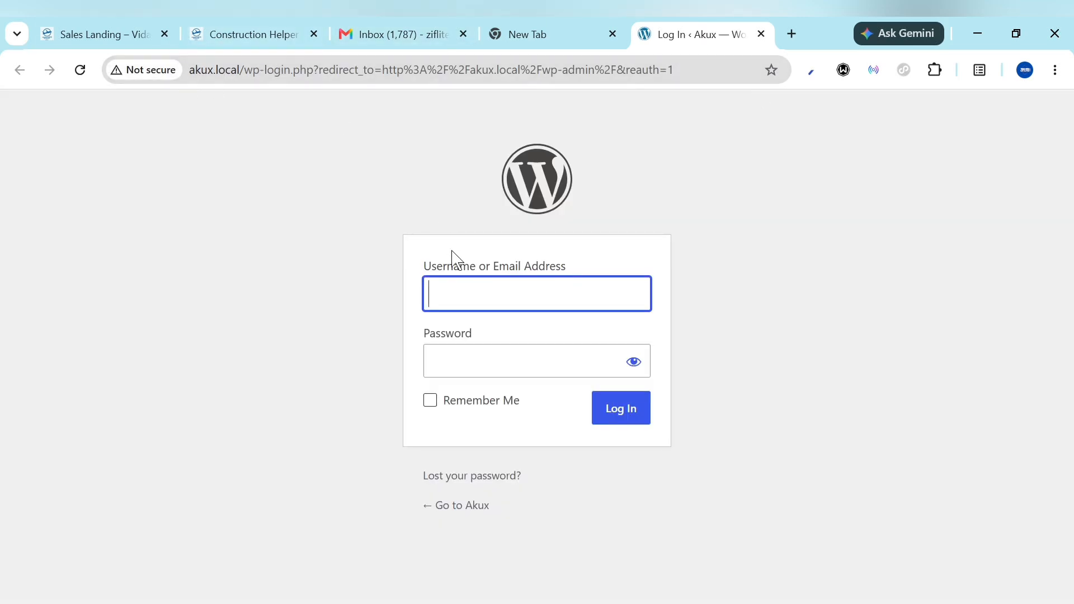
pyautogui.click(493, 297)
pyautogui.write('admin')
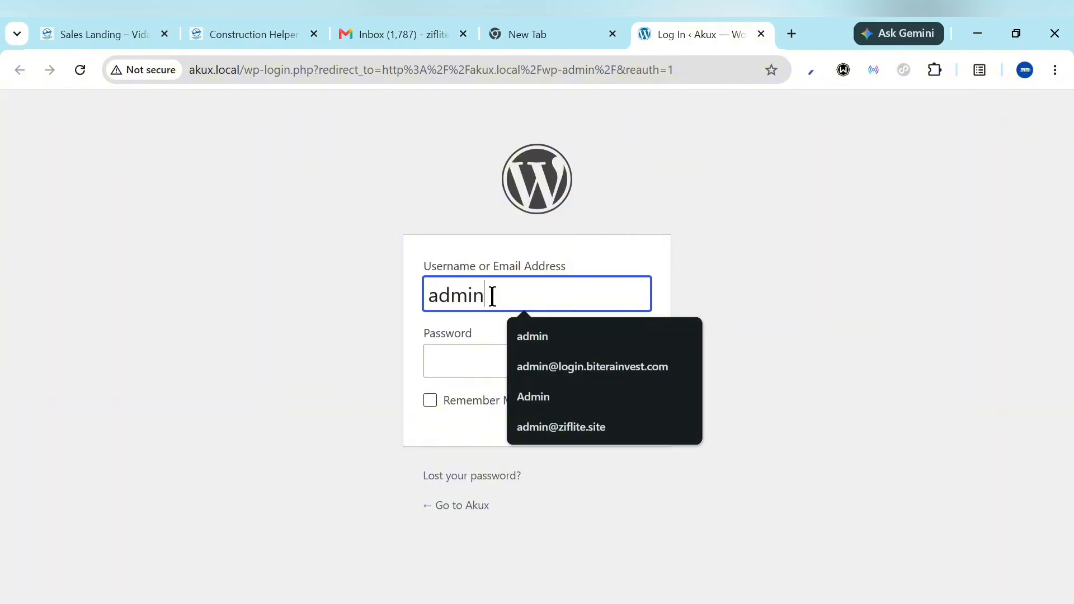
pyautogui.hotkey('ctrl', 'a')
pyautogui.hotkey('ctrl', 'c')
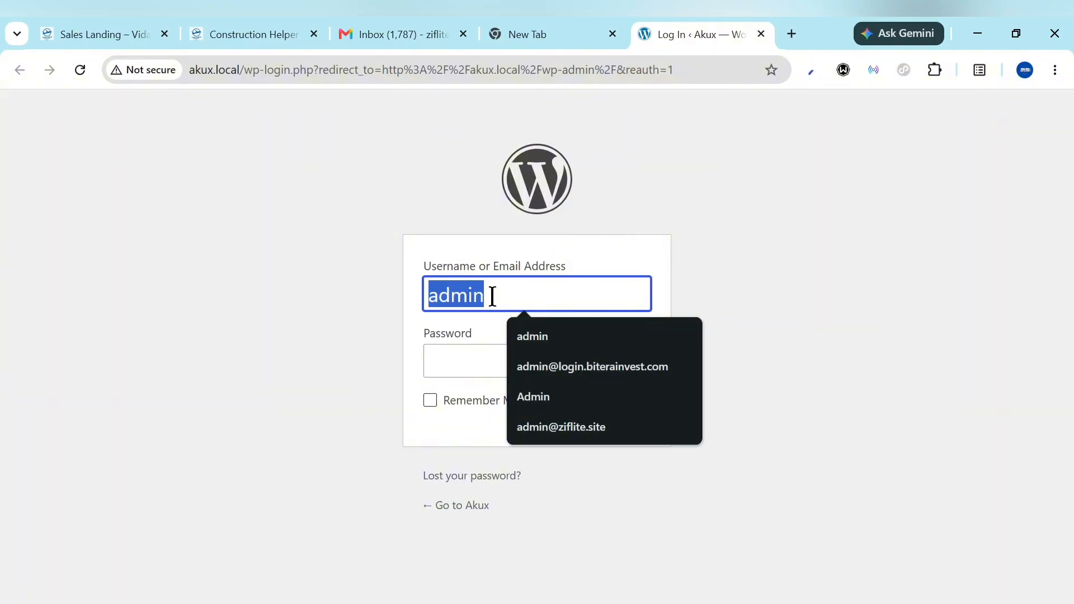
pyautogui.click(450, 370)
pyautogui.hotkey('ctrl', 'v')
pyautogui.click(624, 423)
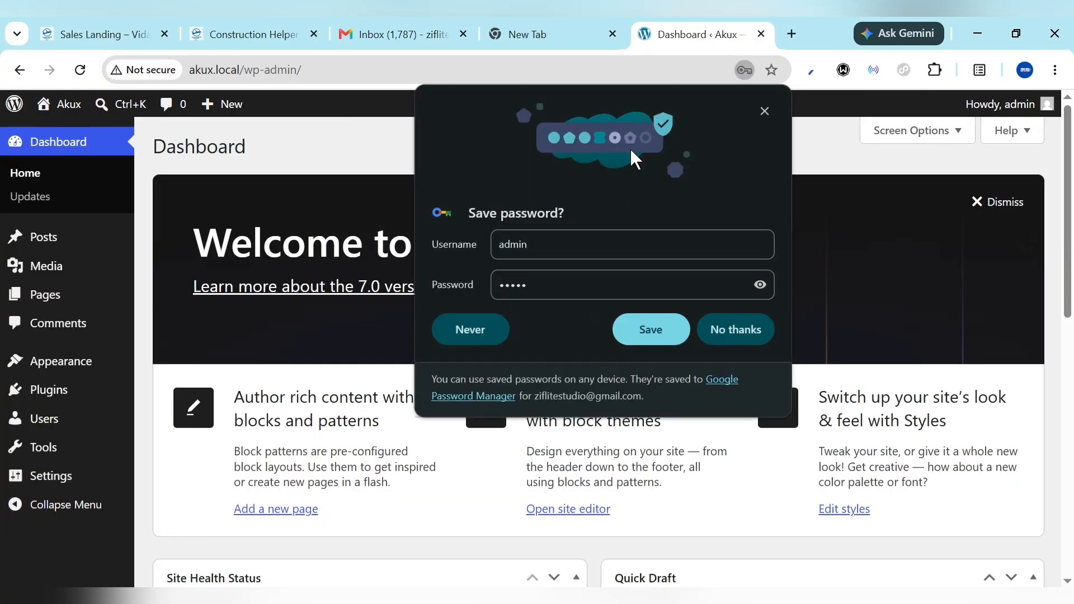
# Decline the browser's offer to save the password and look over the WordPress dashboard
pyautogui.click(661, 328)
pyautogui.click(682, 325)
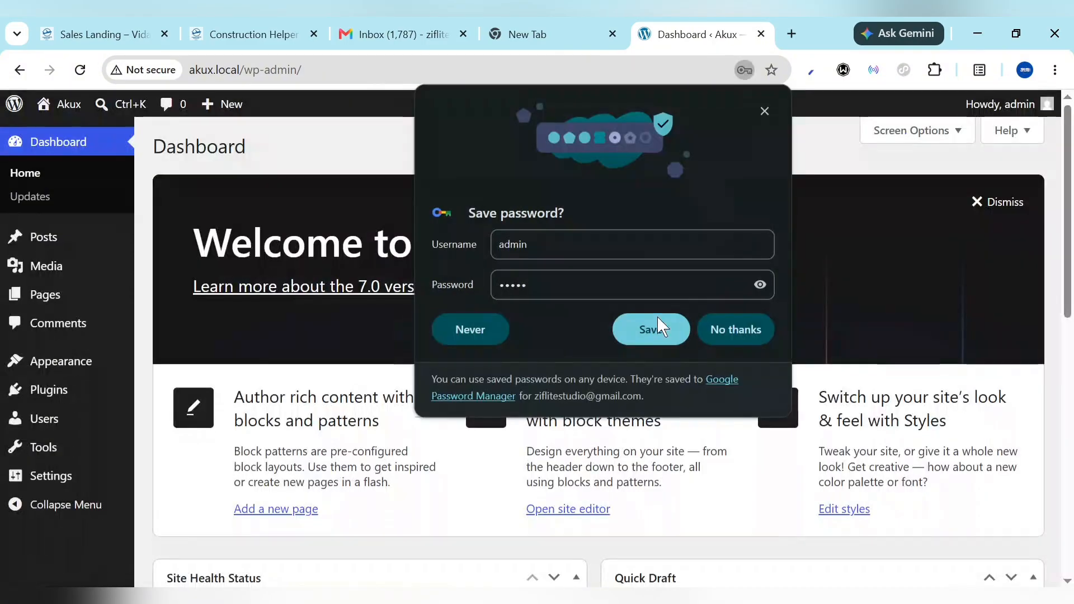
pyautogui.click(728, 329)
pyautogui.scroll(-10, 550, 456)
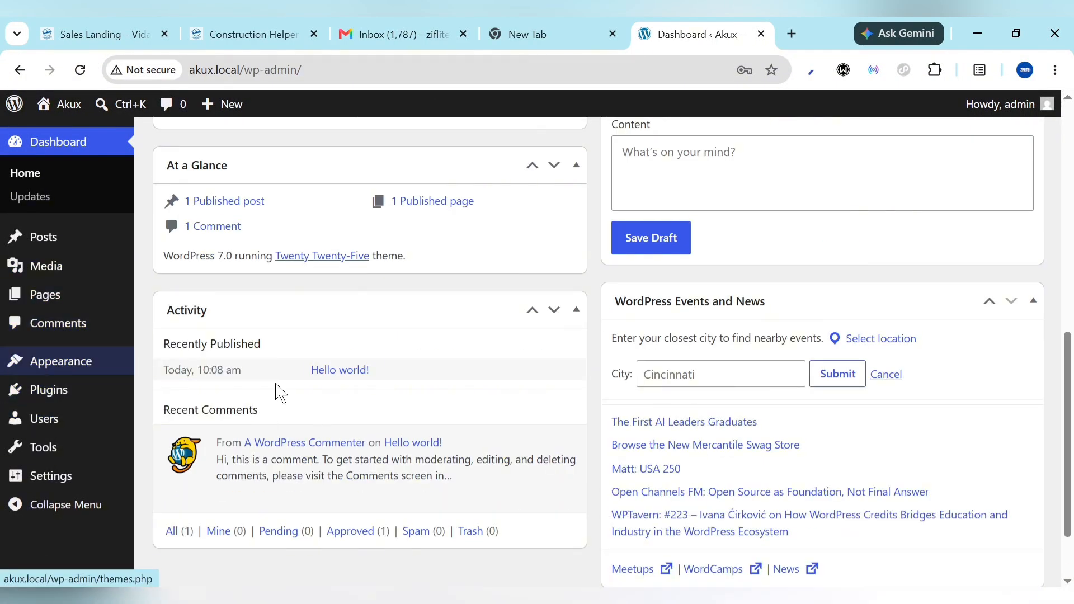
pyautogui.scroll(-3, 314, 444)
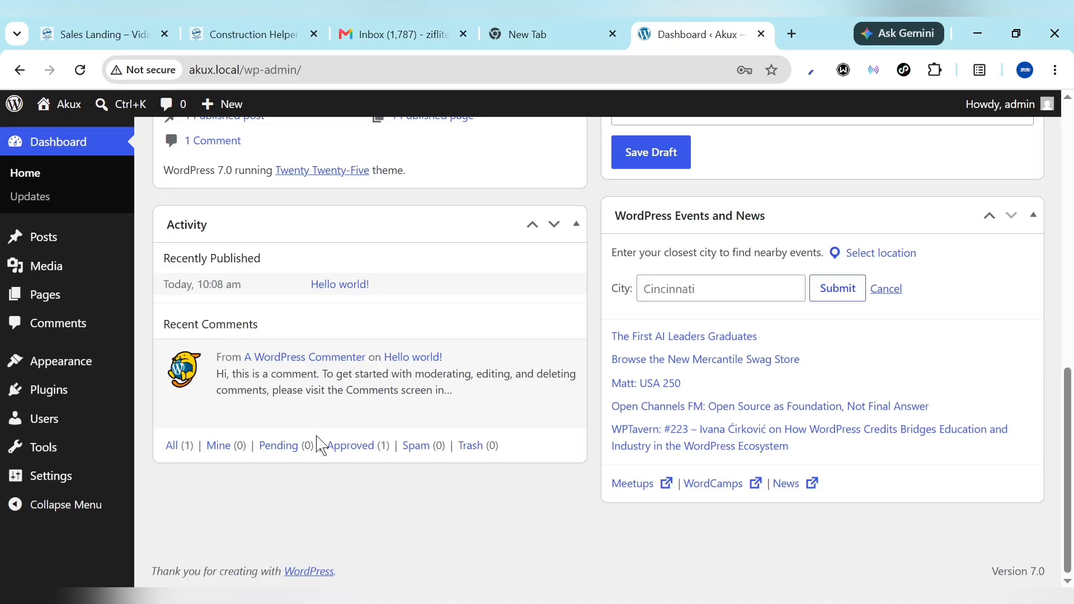
pyautogui.scroll(10, 319, 445)
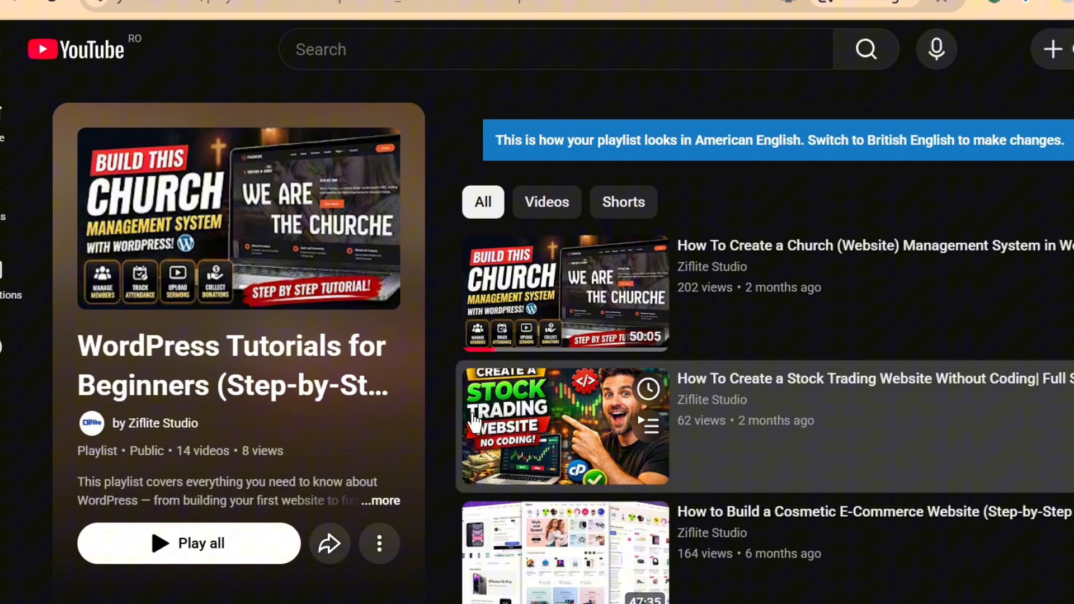
# Look through the videos in Ziflite Studio's WordPress Tutorials for Beginners playlist on YouTube
pyautogui.scroll(-1, 475, 420)
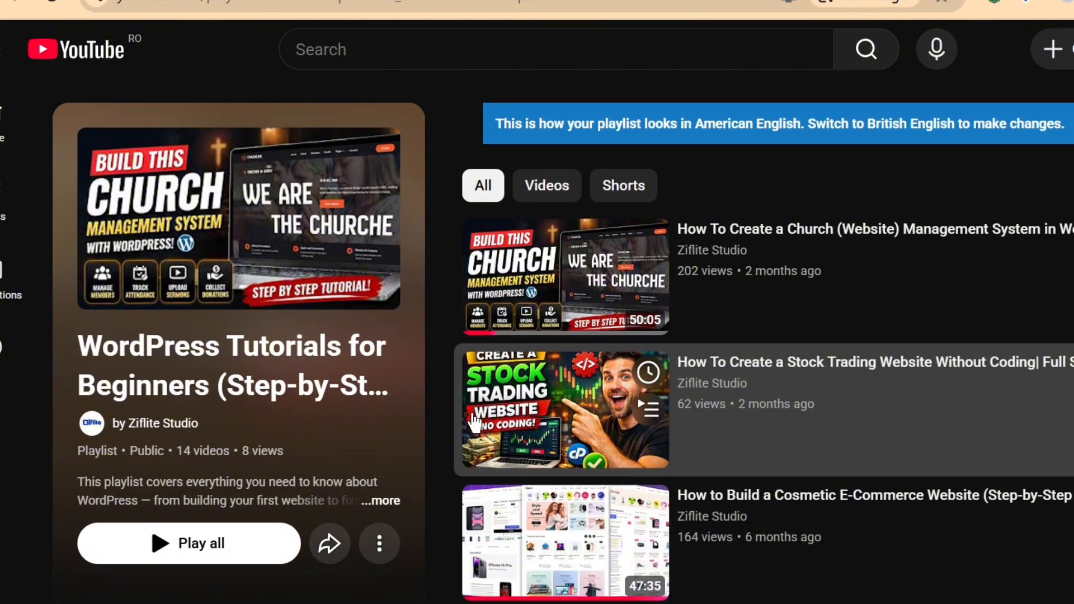
pyautogui.scroll(-4, 464, 442)
pyautogui.scroll(-2, 434, 551)
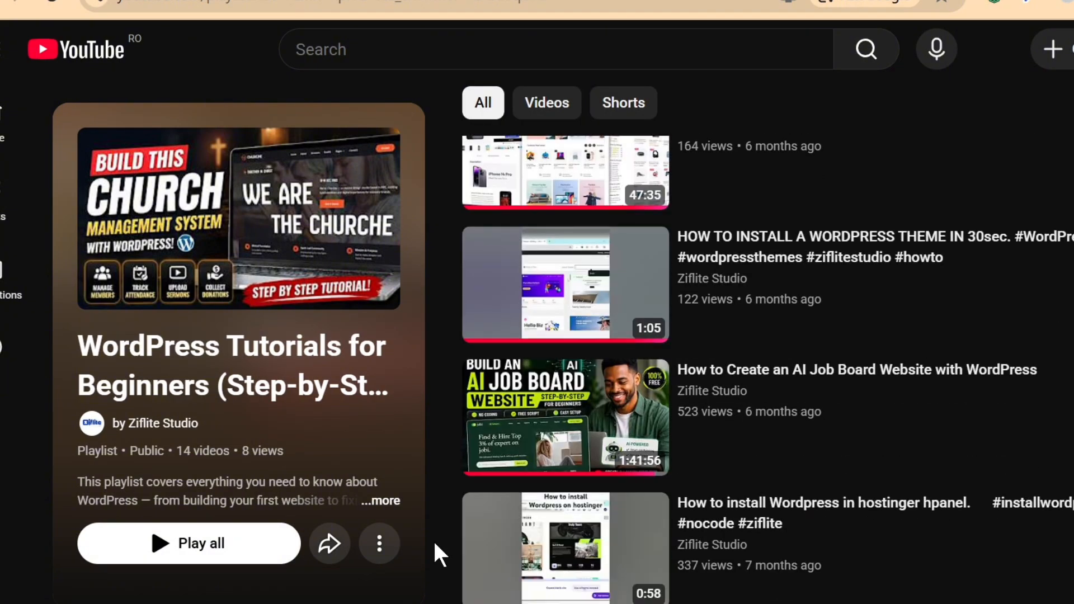
pyautogui.scroll(-7, 435, 544)
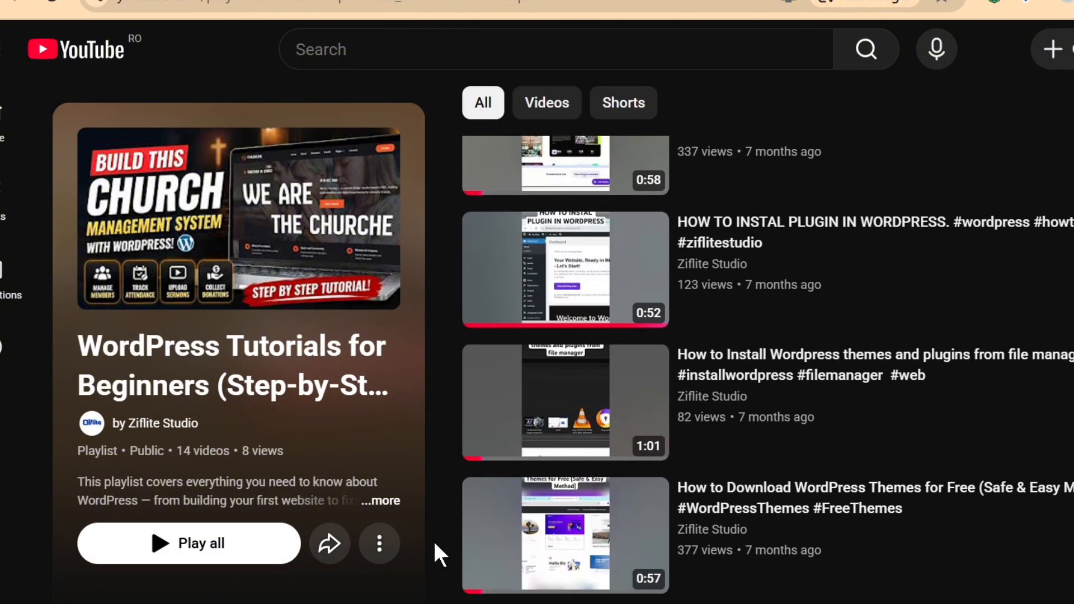
pyautogui.scroll(-10, 435, 546)
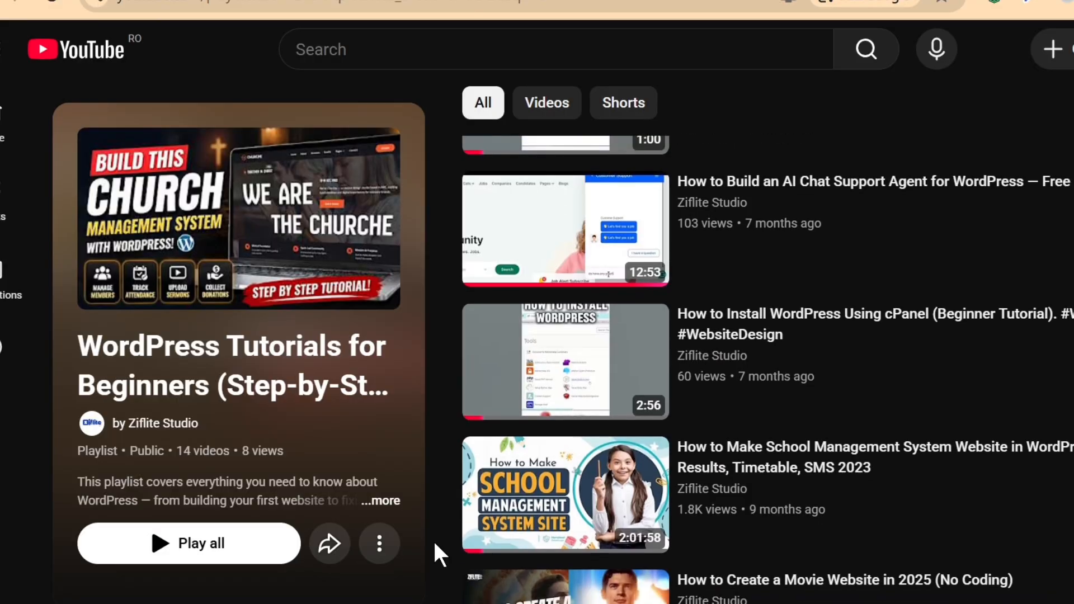
pyautogui.scroll(-2, 435, 552)
pyautogui.scroll(15, 435, 551)
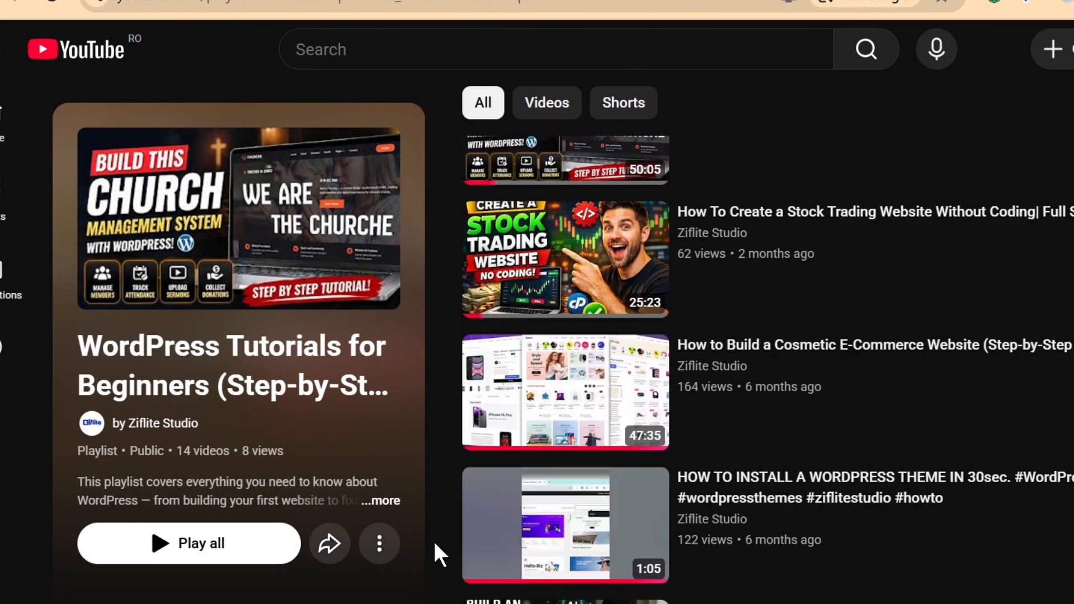
pyautogui.scroll(3, 435, 546)
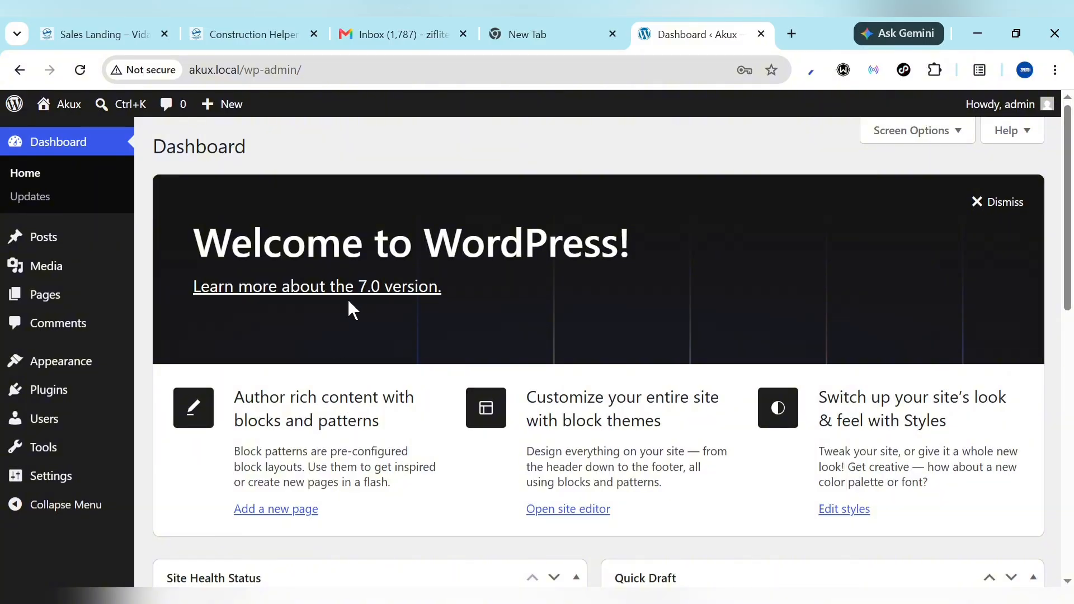
# Switch to Local, open the Akux site in the browser and view its front page
pyautogui.moveTo(102, 478)
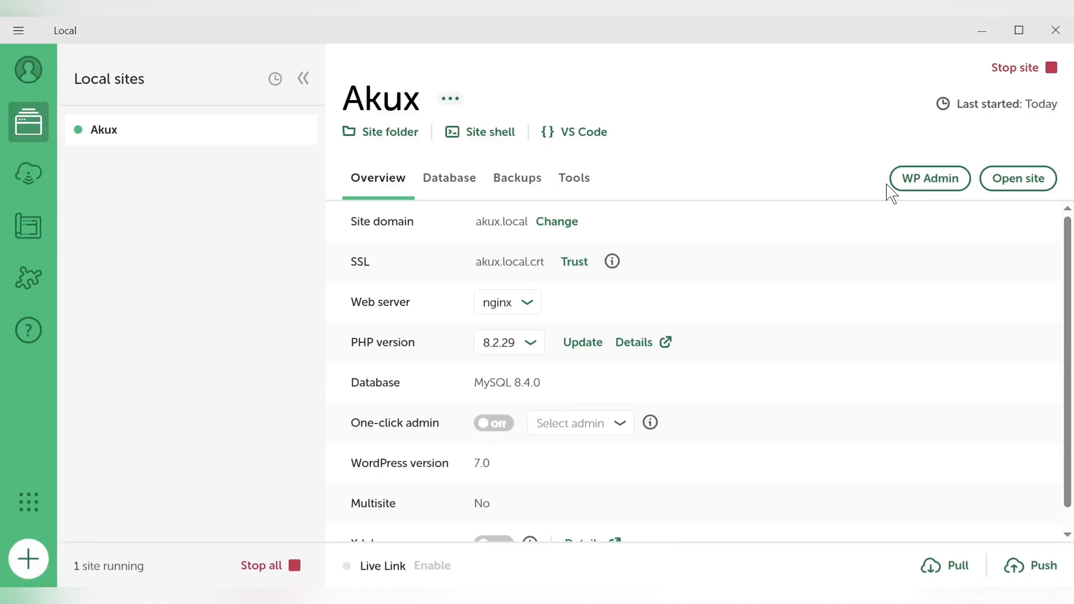
pyautogui.click(1015, 194)
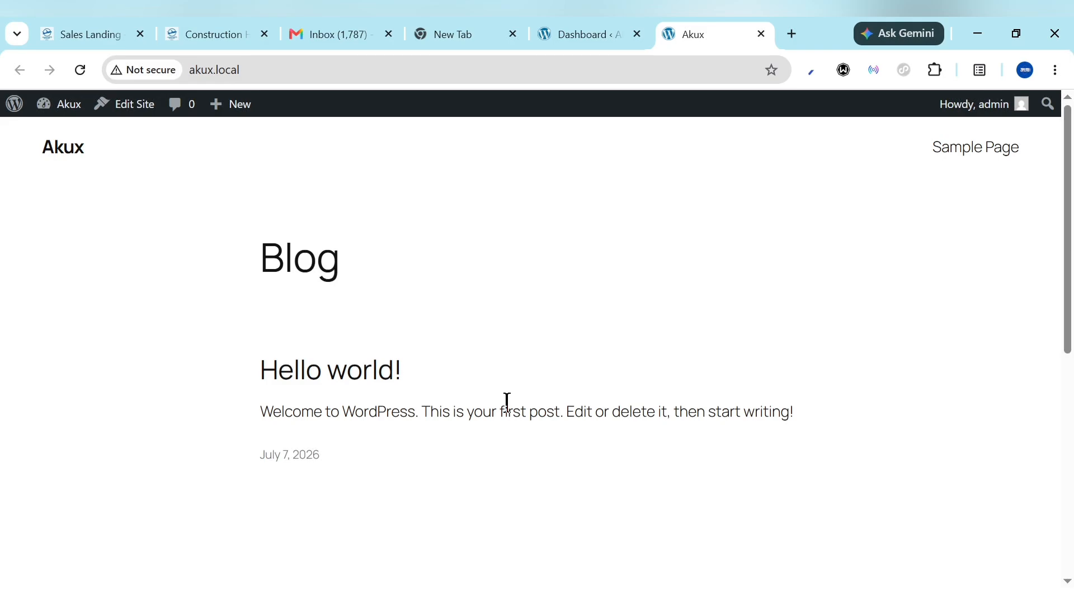
pyautogui.scroll(-5, 507, 403)
pyautogui.scroll(5, 507, 403)
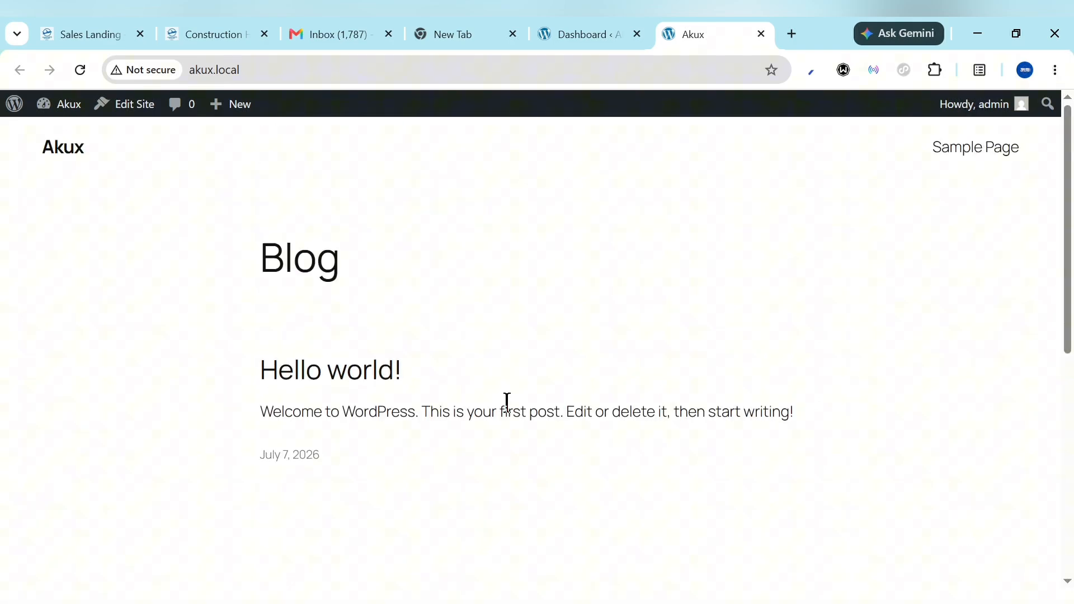
# Check the Windows Wi-Fi connection, and reload the WordPress dashboard and the Akux front page
pyautogui.click(566, 22)
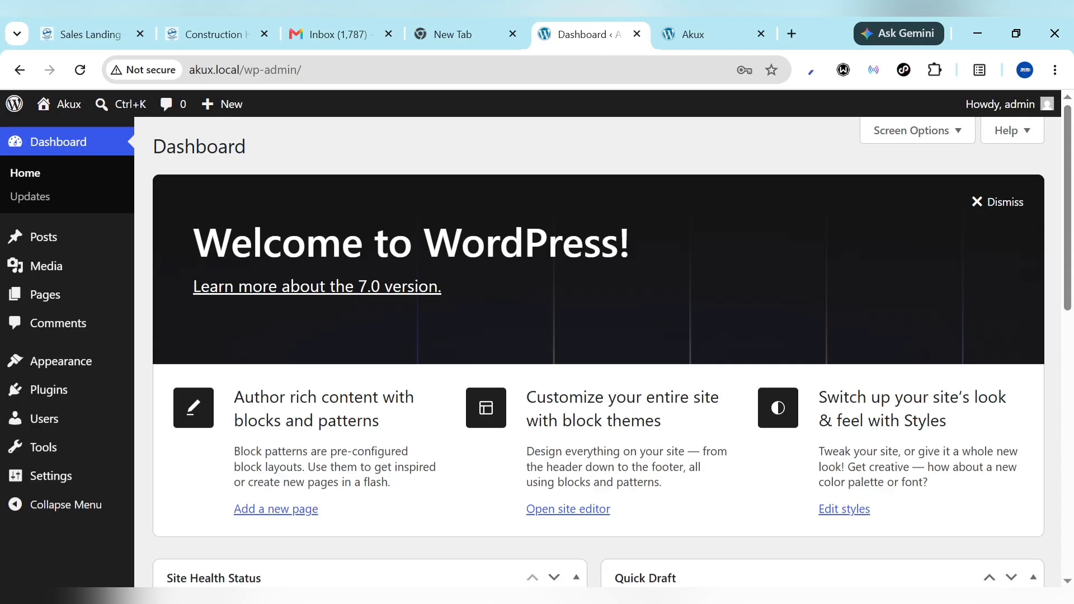
pyautogui.click(907, 596)
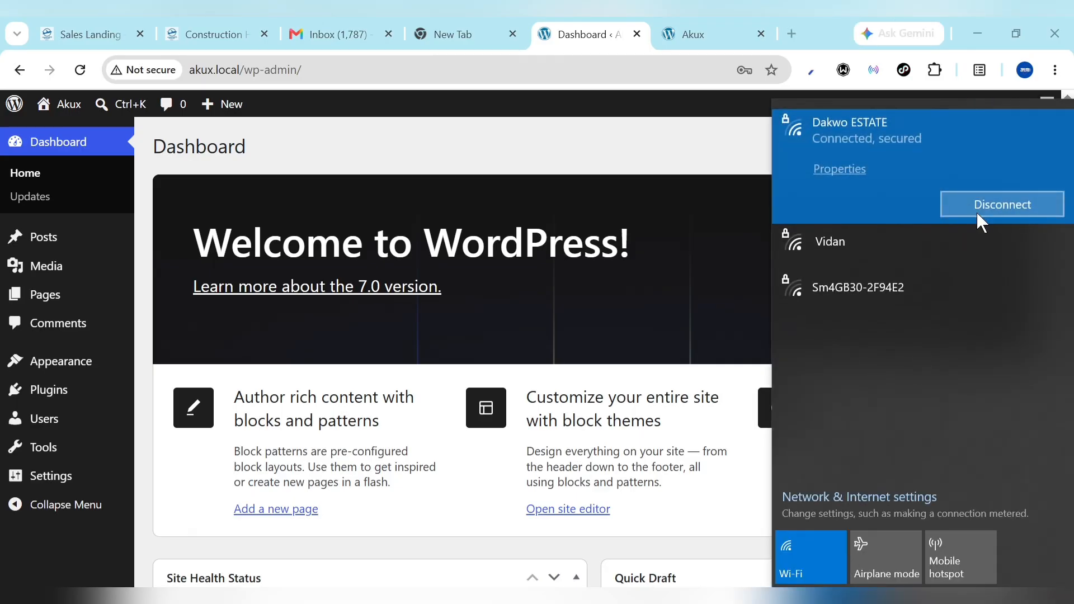
pyautogui.click(681, 172)
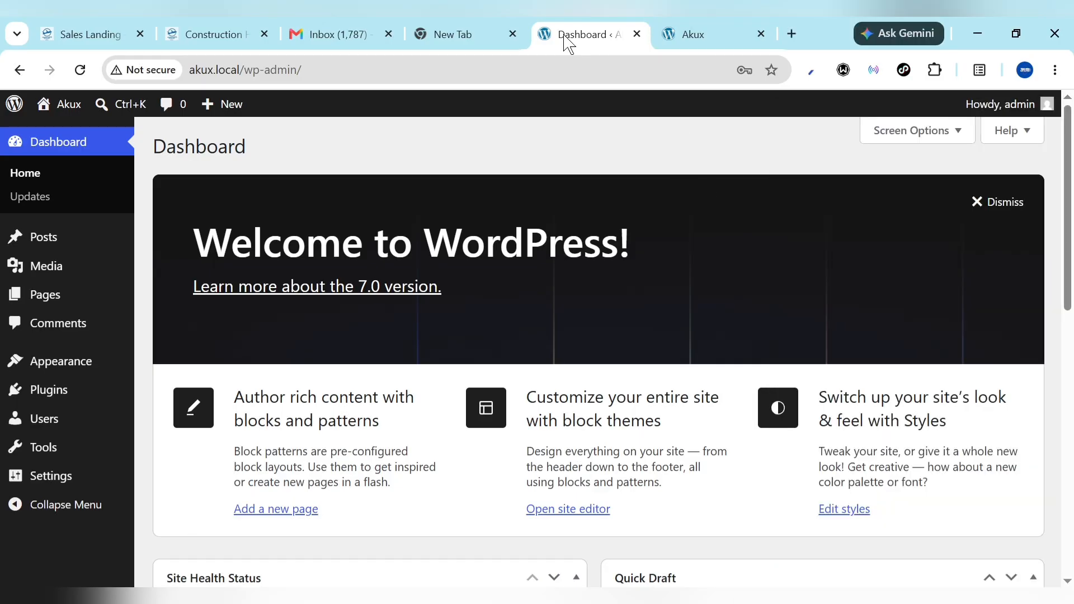
pyautogui.click(80, 70)
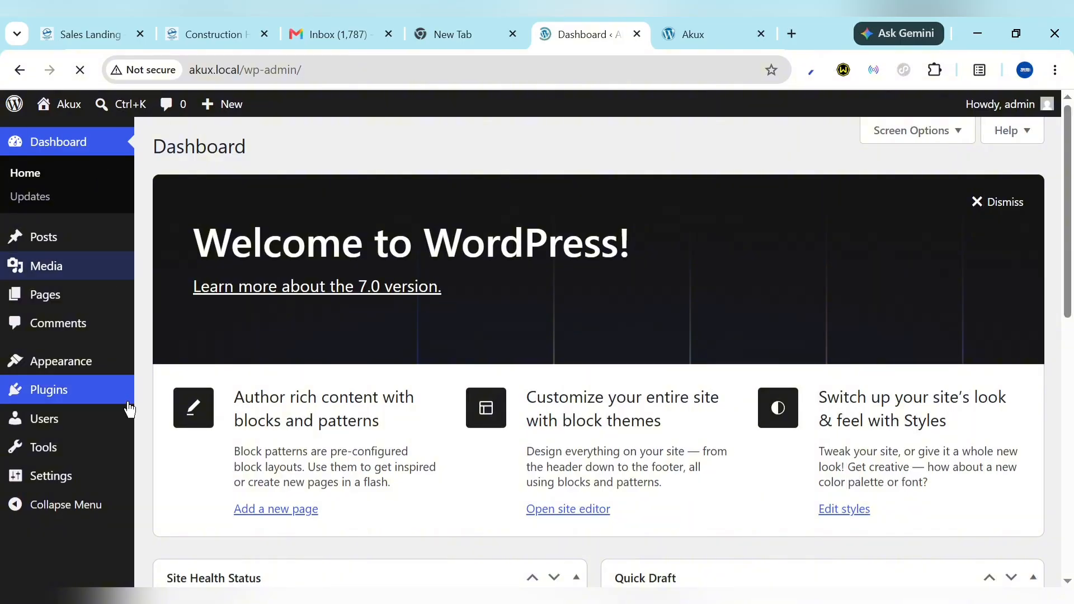
pyautogui.click(677, 34)
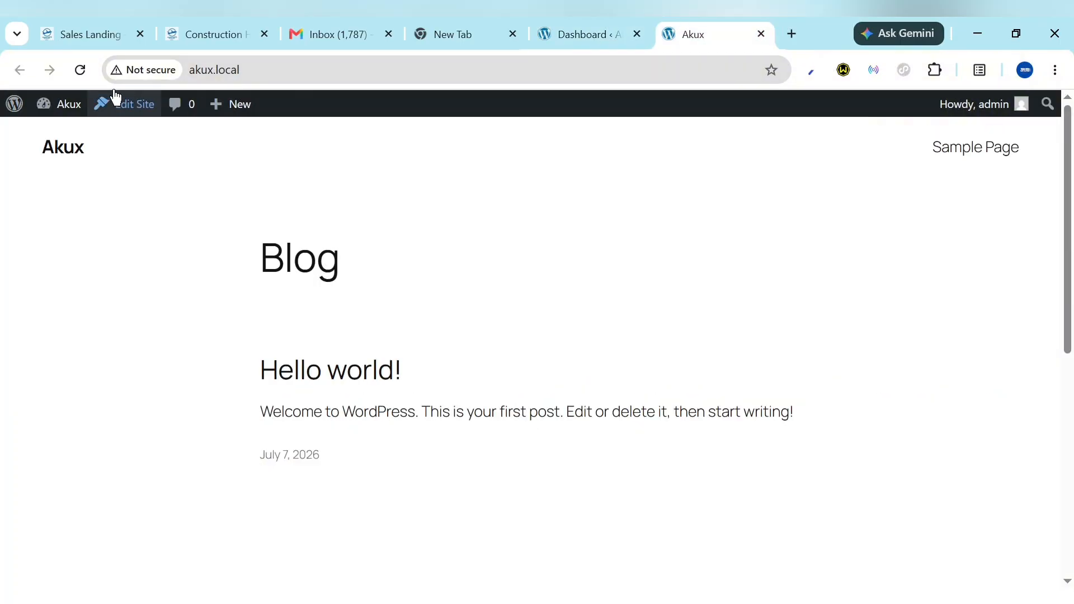
pyautogui.click(80, 70)
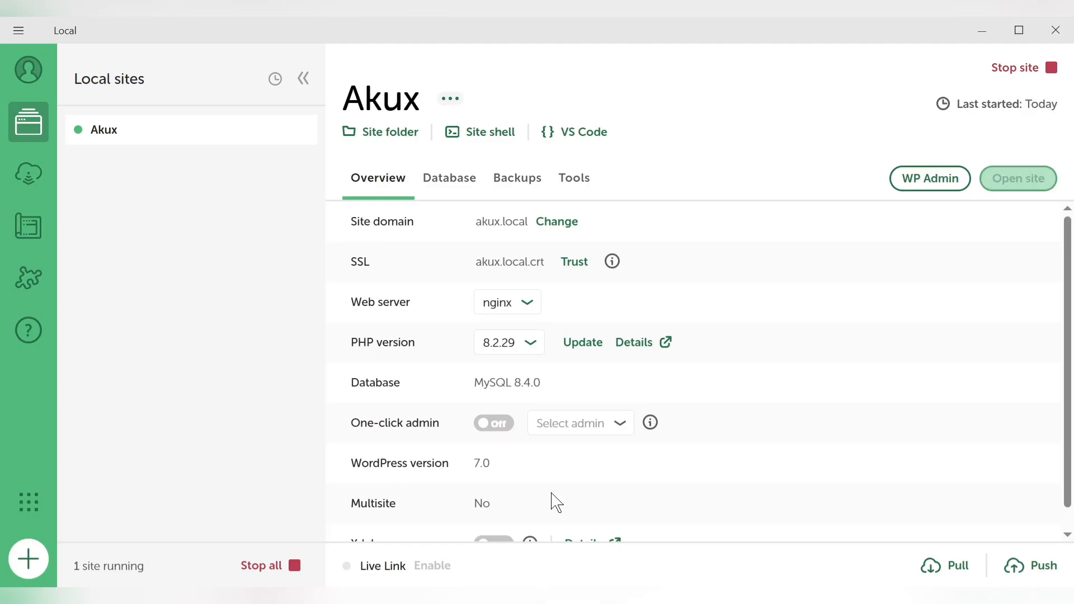
# Stop the Akux site in Local and reload its front page in the browser
pyautogui.click(1049, 68)
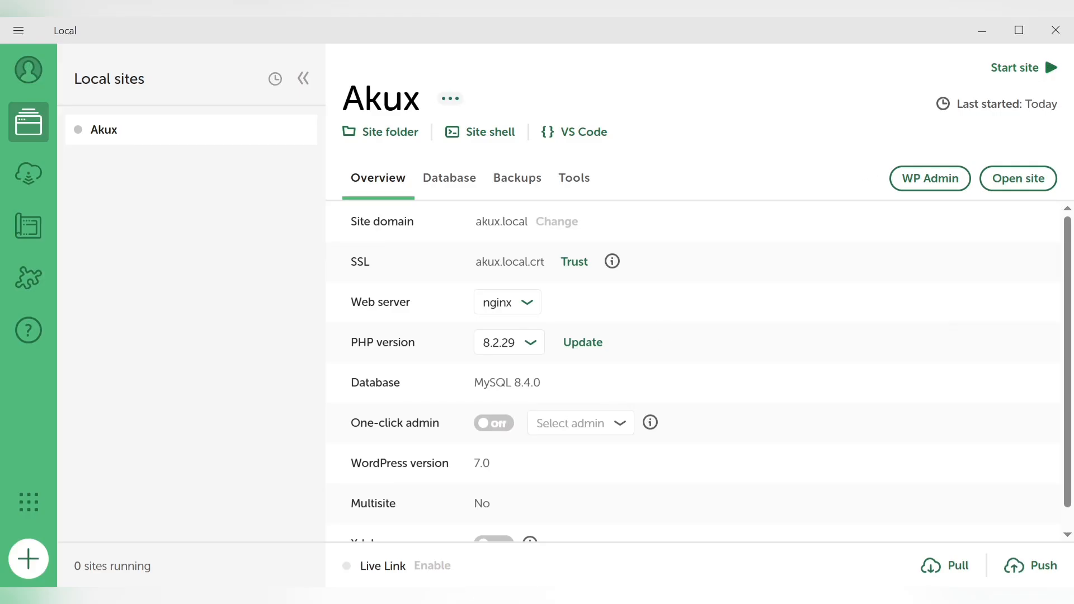
pyautogui.hotkey('alt', 'Tab')
pyautogui.click(69, 81)
# Start the Akux site again in Local and reload its front page in the browser
pyautogui.click(1024, 69)
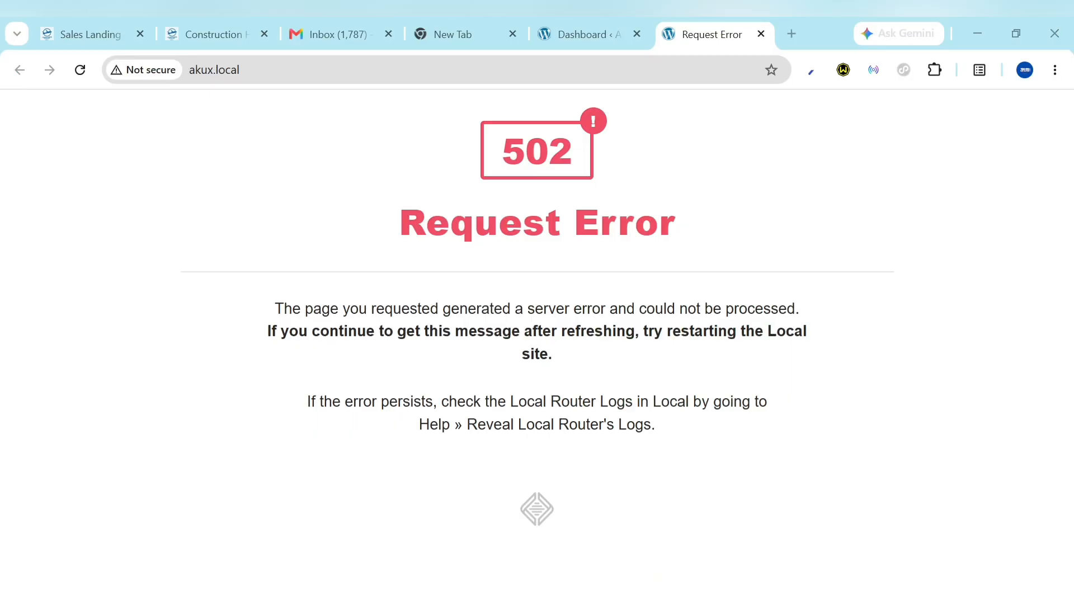
pyautogui.click(79, 71)
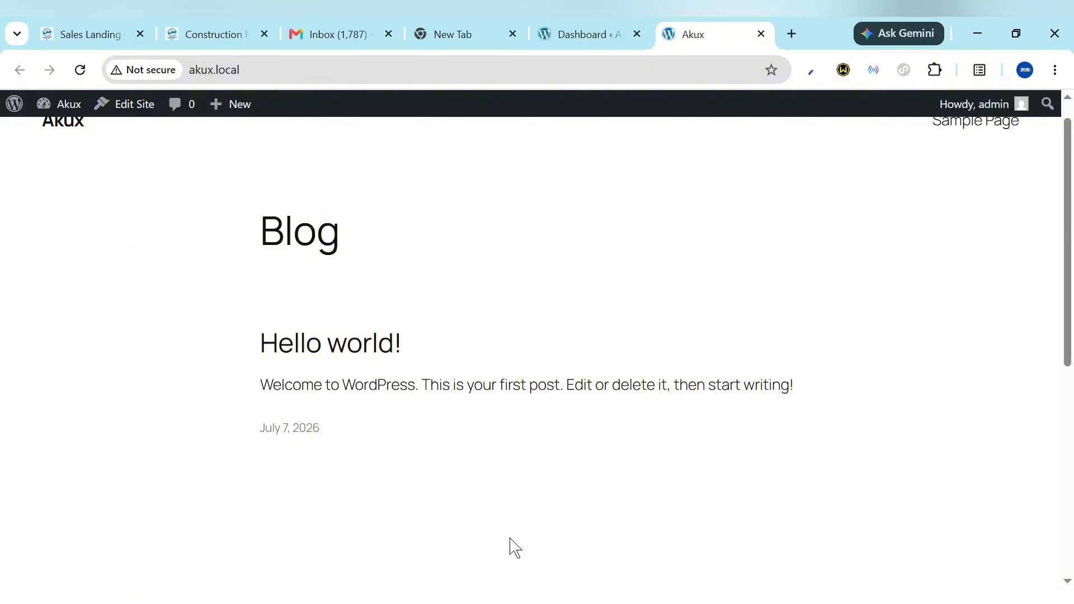
# Return to Local, collapse and re-expand the list of local sites, and open the screen for creating another site
pyautogui.click(514, 599)
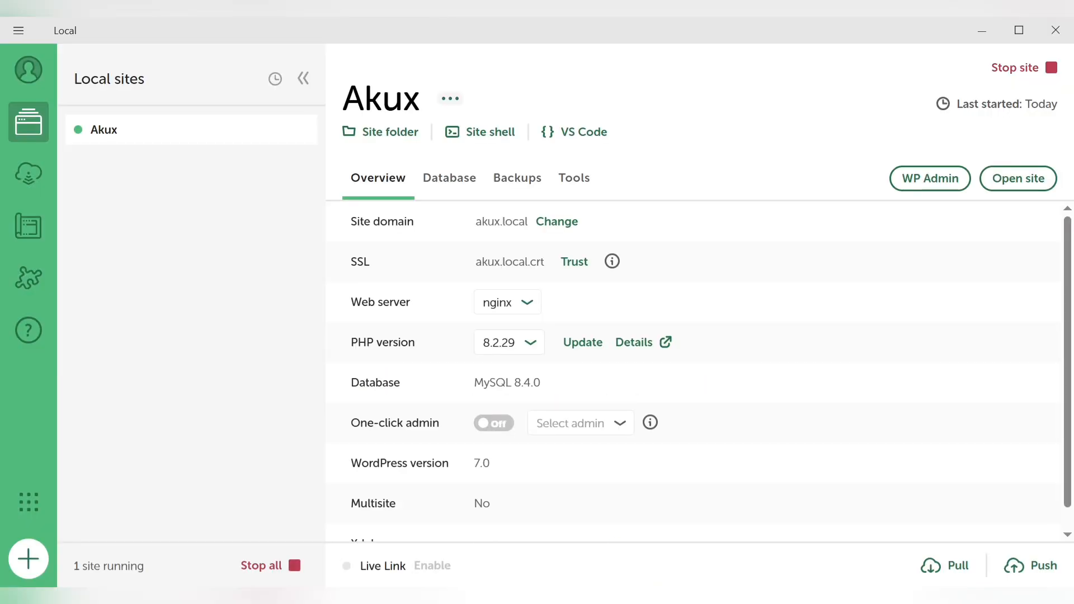
pyautogui.click(304, 84)
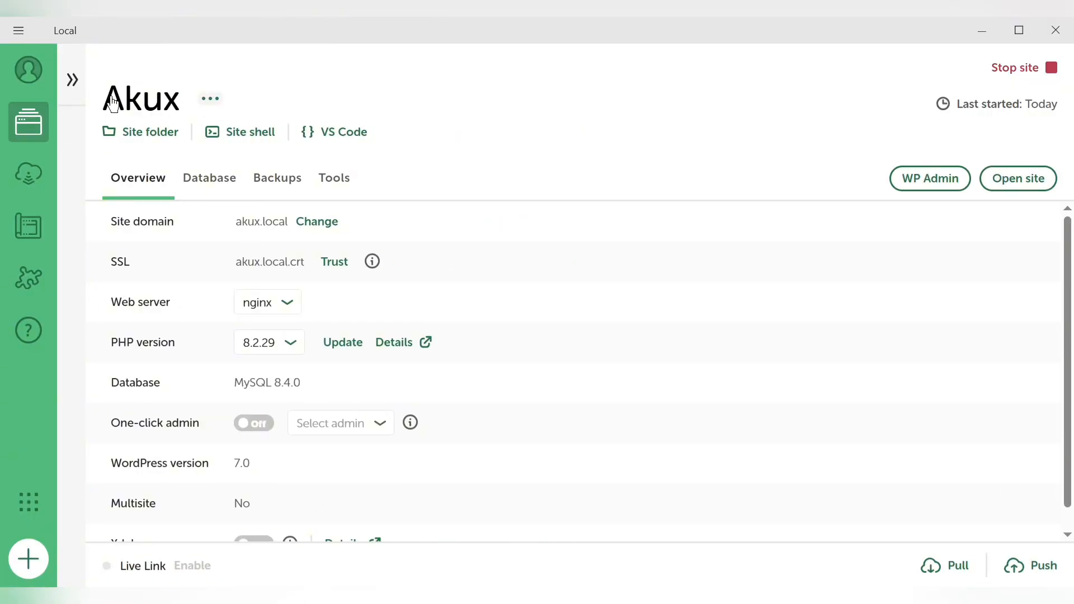
pyautogui.click(74, 82)
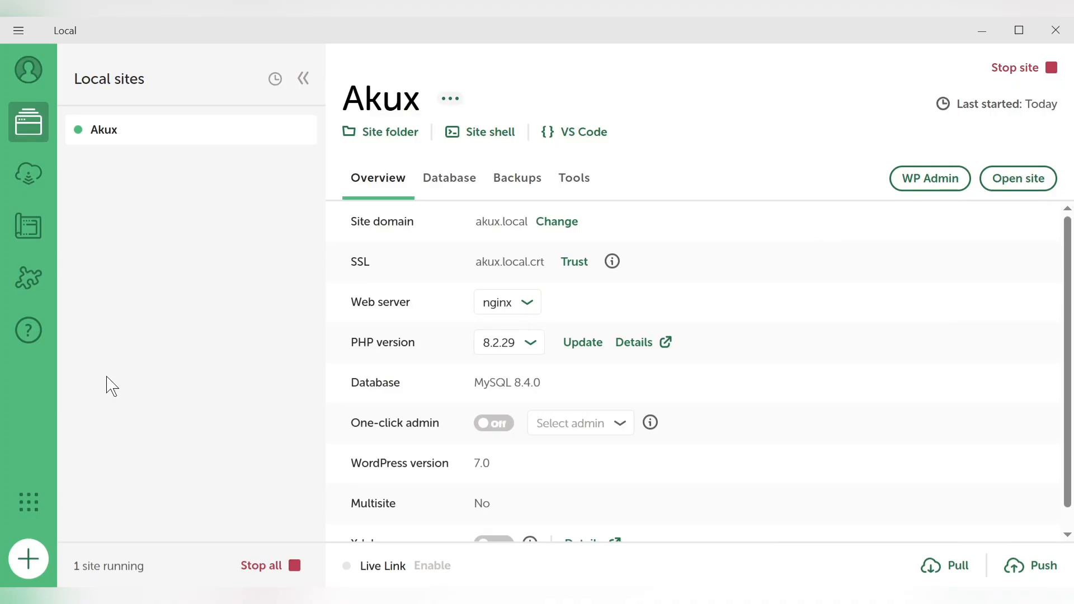
pyautogui.click(20, 562)
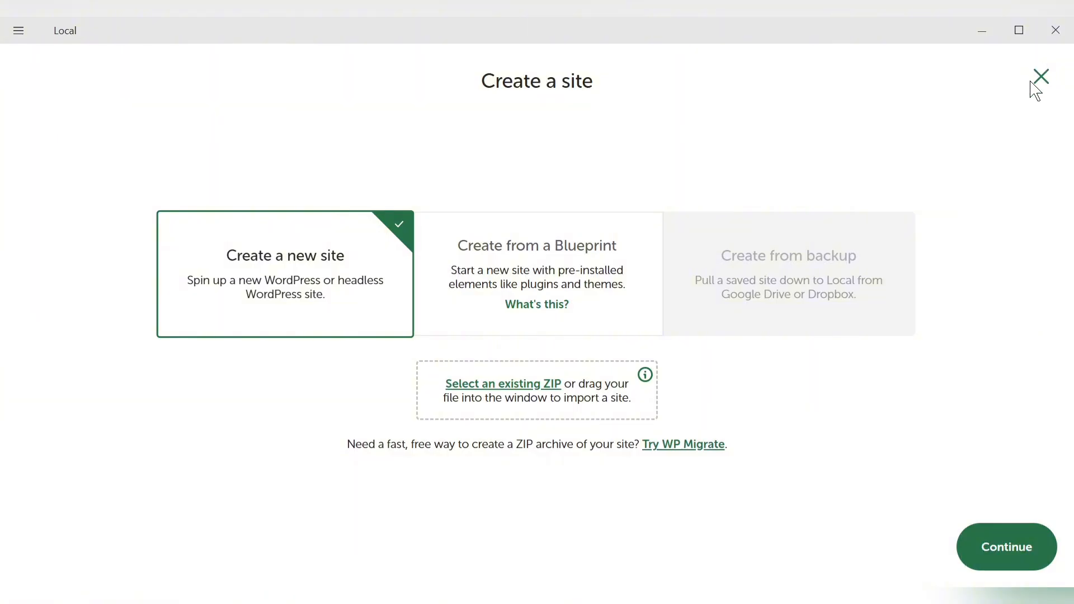
# Leave the site creation screen without creating a site, and view the account options and the Akux site's overview settings
pyautogui.click(1043, 78)
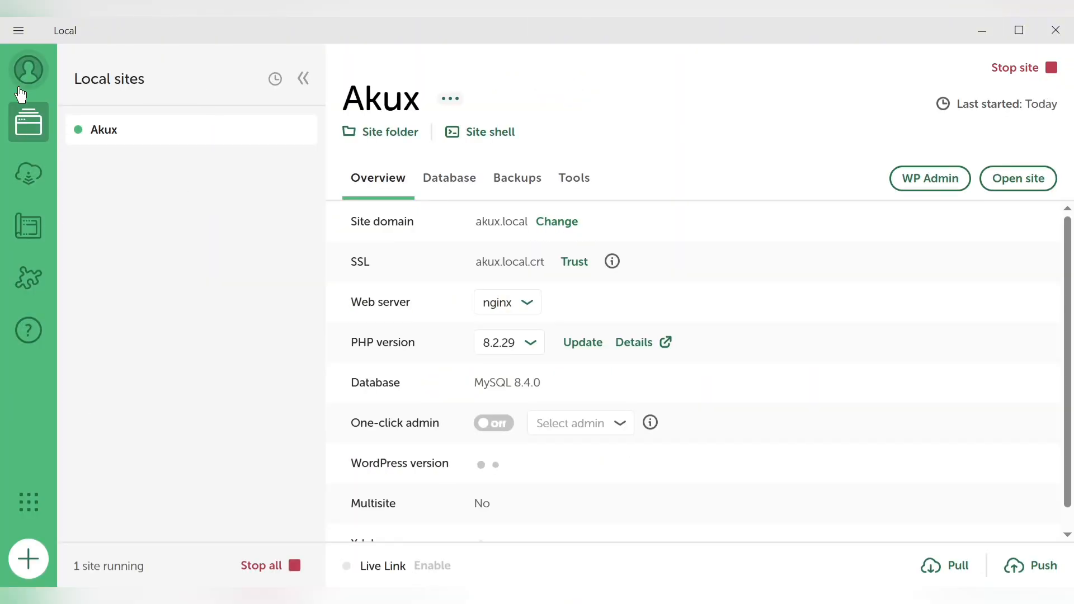
pyautogui.click(29, 70)
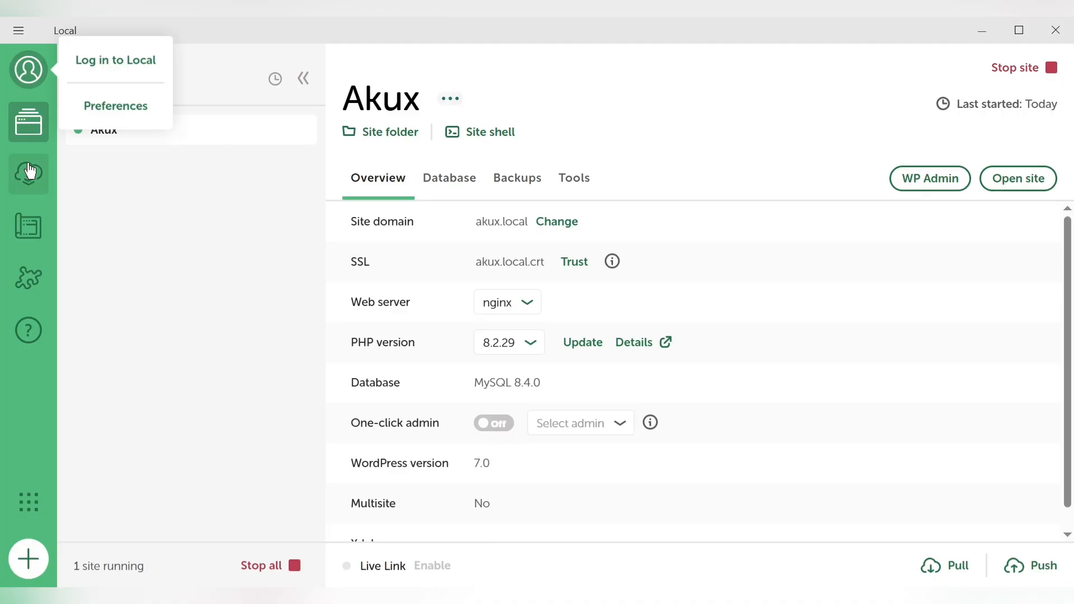
pyautogui.click(151, 321)
pyautogui.scroll(-1, 595, 250)
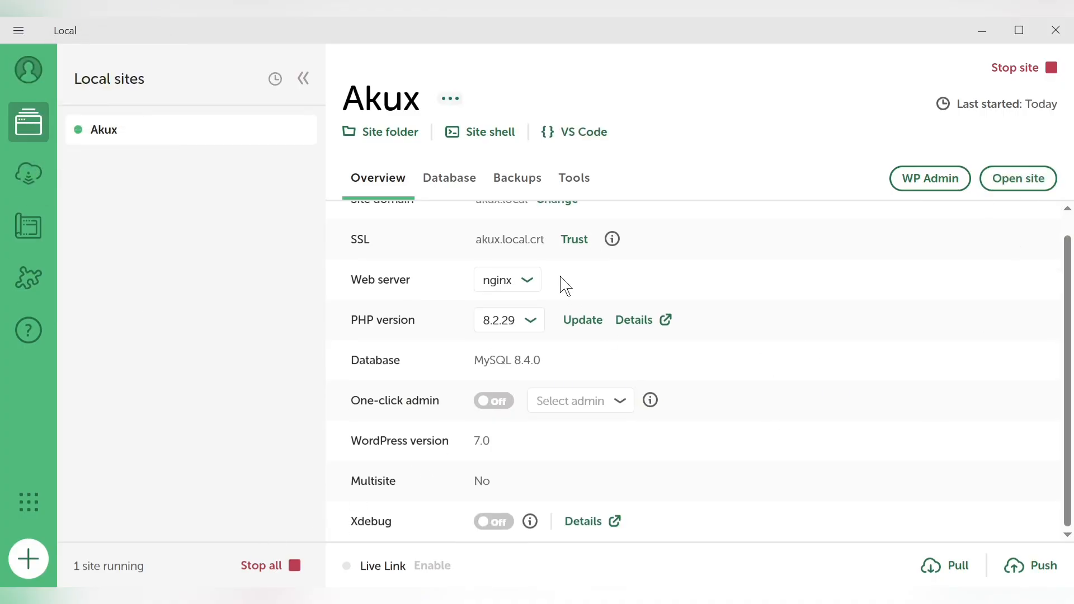
# Stop the Akux site and review its additional site actions, including Delete, without choosing any
pyautogui.click(1019, 68)
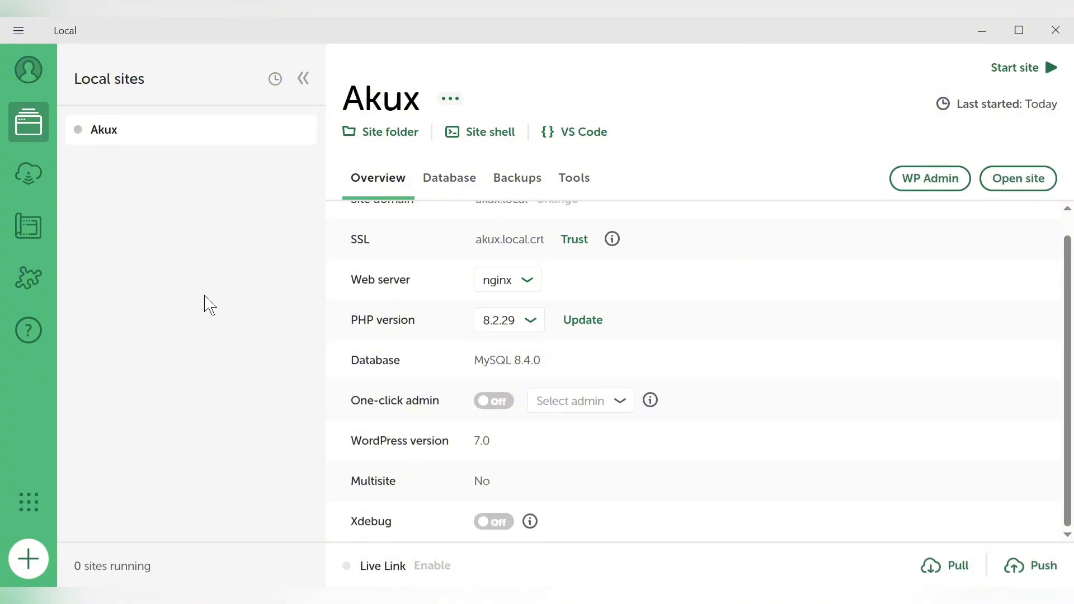
pyautogui.click(453, 99)
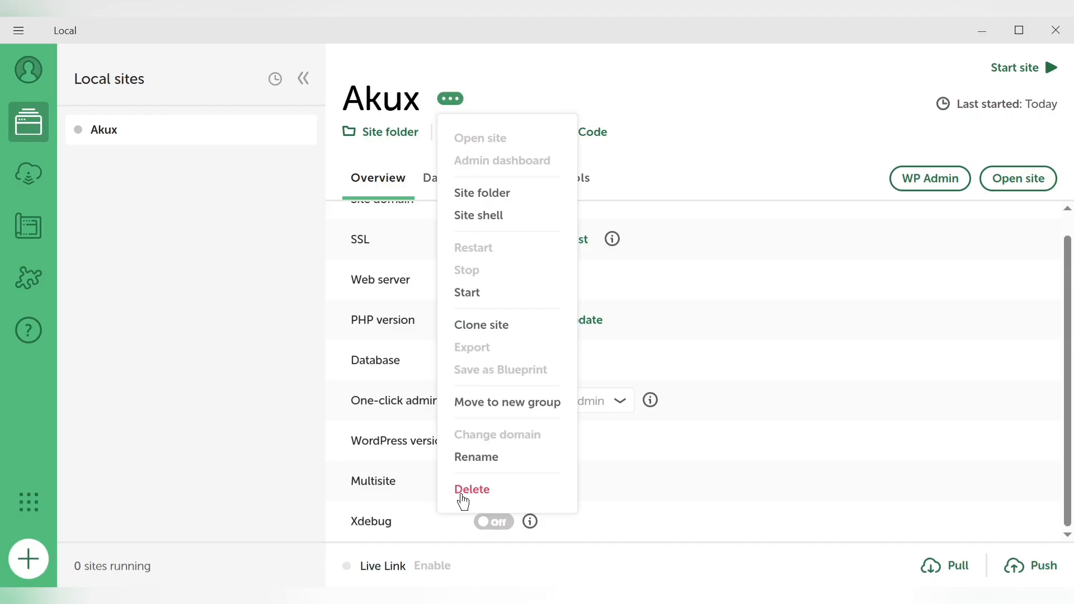
pyautogui.click(701, 117)
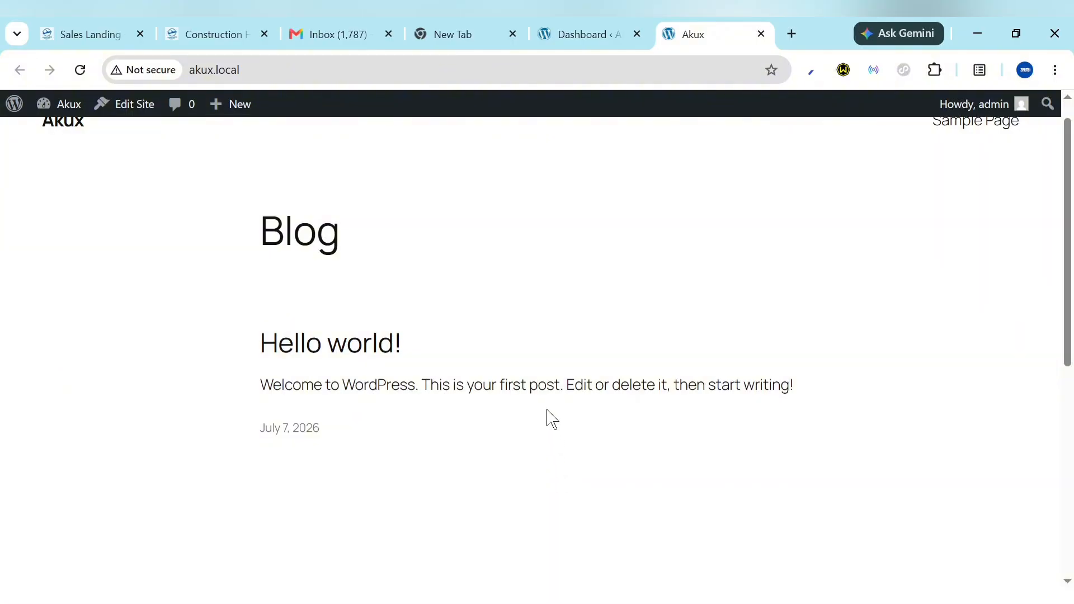
pyautogui.scroll(-4, 548, 417)
pyautogui.scroll(4, 552, 420)
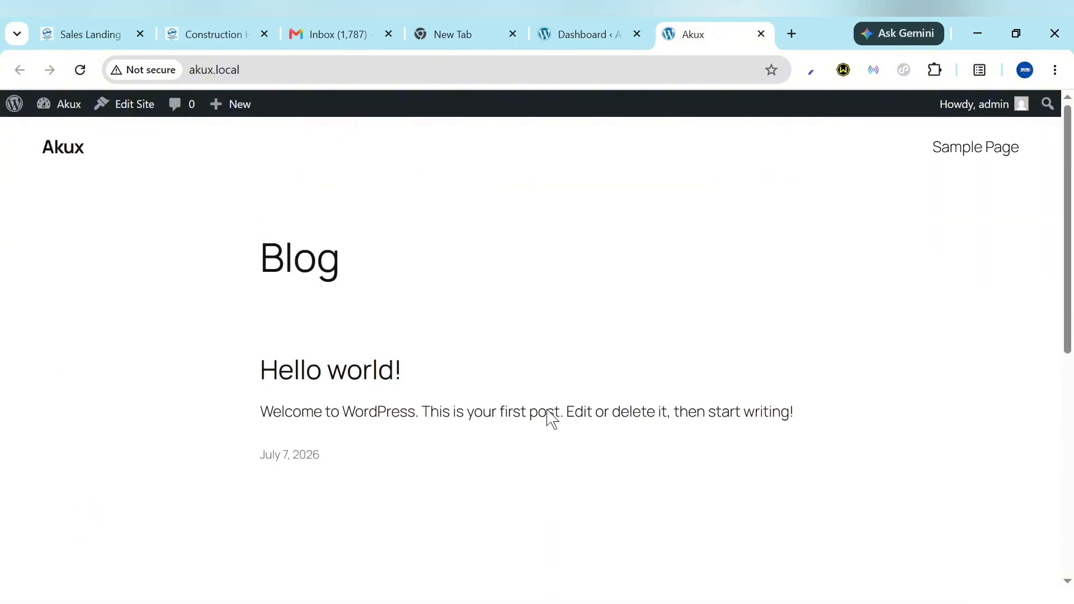